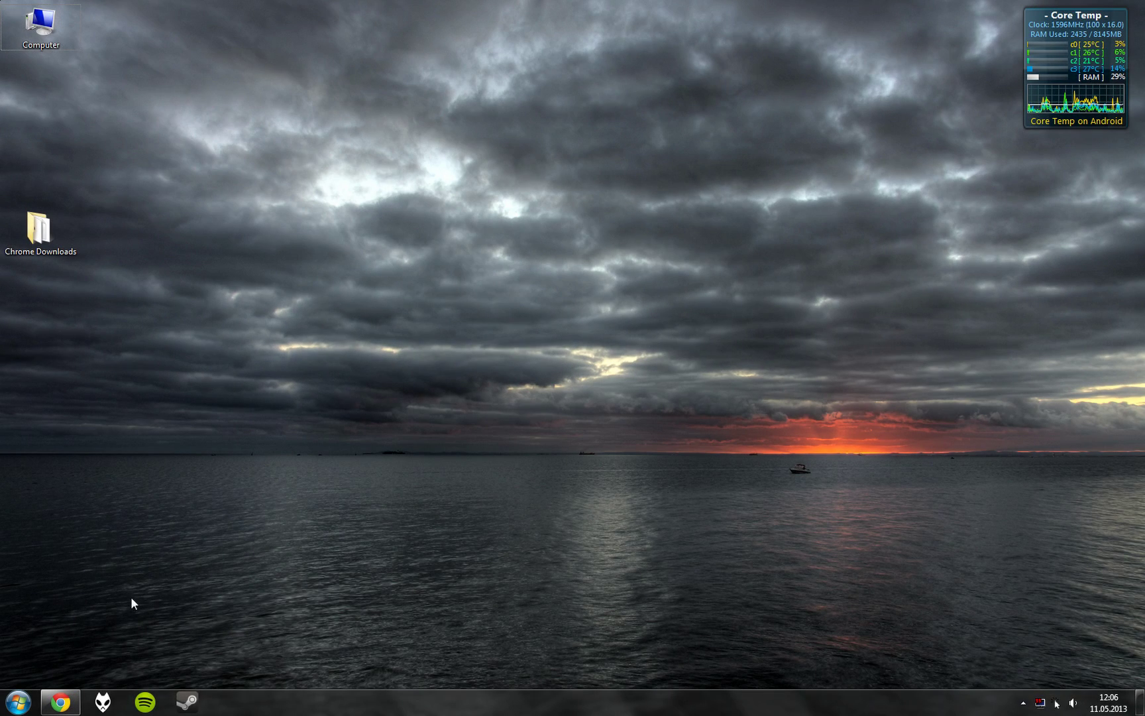
# - Download ePSXe180.zip and shark180.zip in Chrome, then move on to Pete's PSX GPU plugins page
pyautogui.click(65, 704)
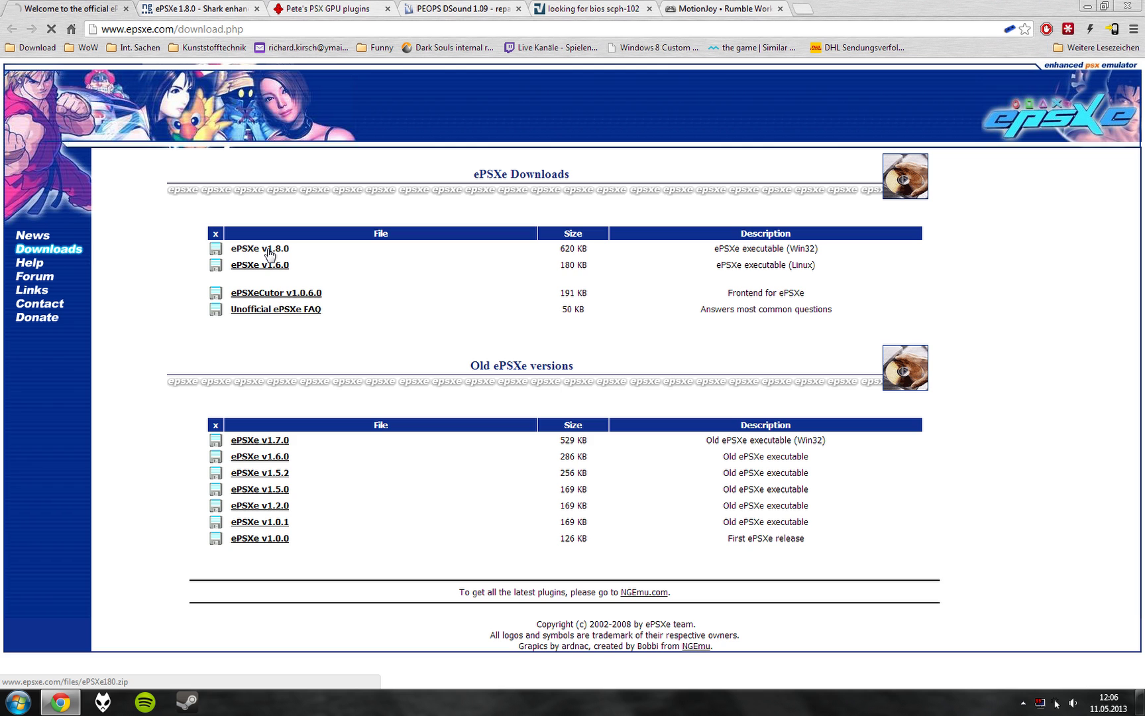
pyautogui.hotkey('ctrl', 'Tab')
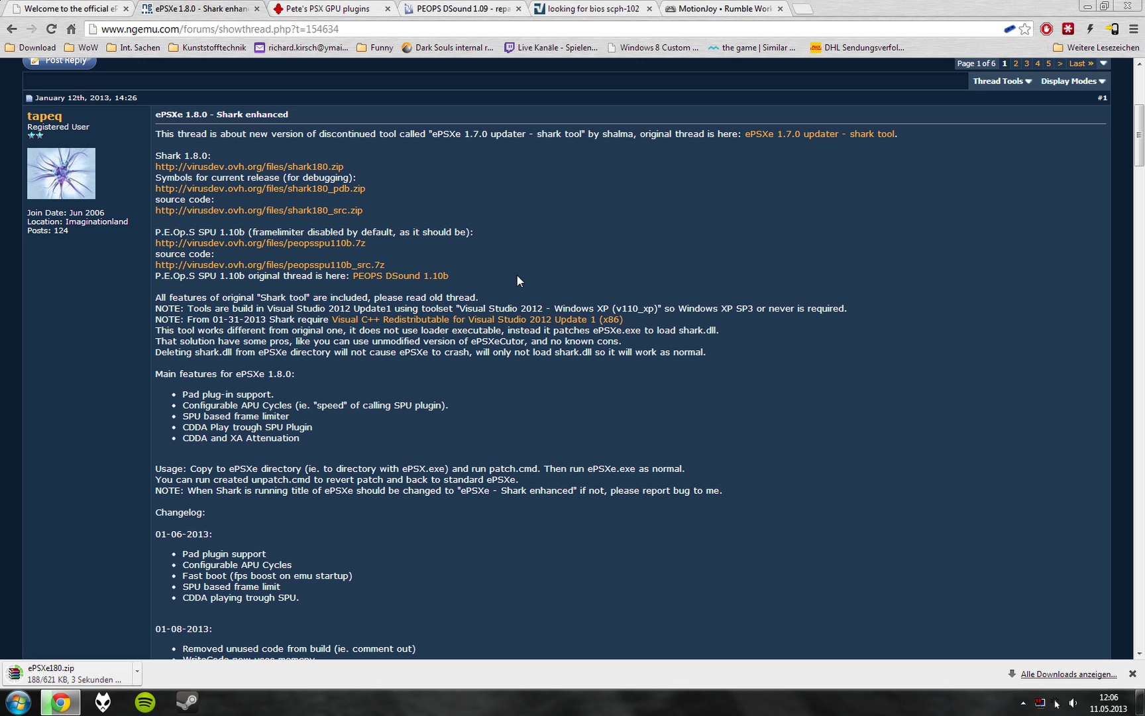
pyautogui.click(283, 170)
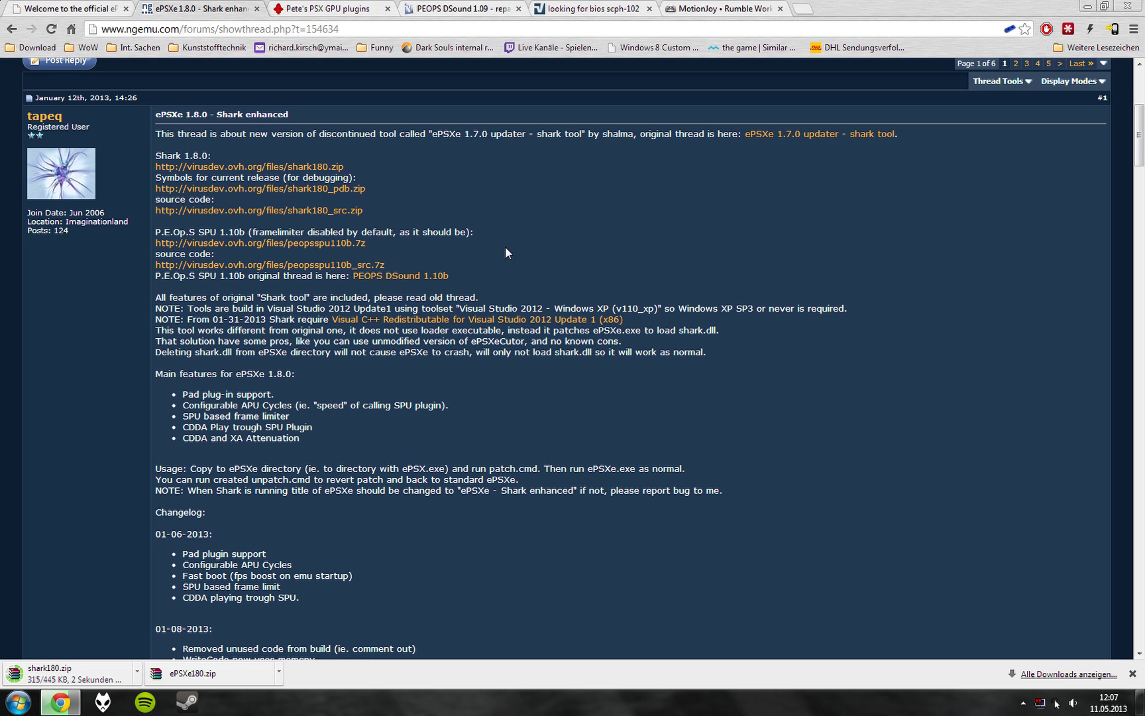
pyautogui.hotkey('ctrl', 'Tab')
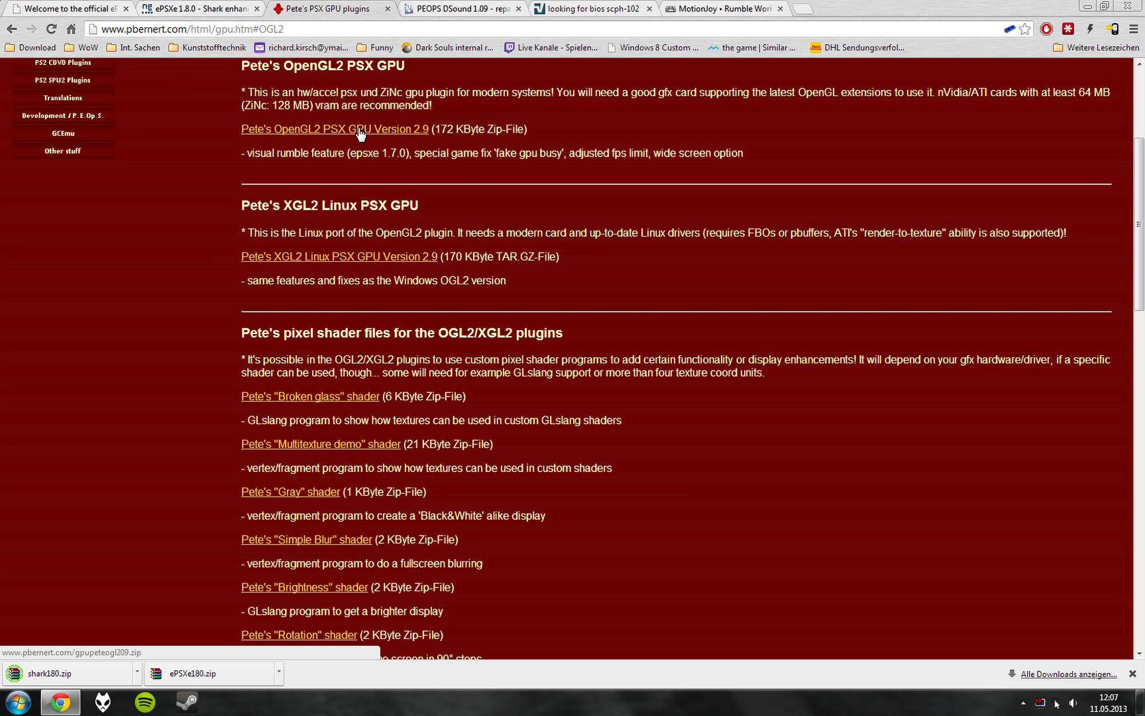
# - Download gpupeteogl209.zip and the SourceForge 'peopssspu110b - svn 7.7z' sound plugin, then close the download tabs
pyautogui.click(354, 131)
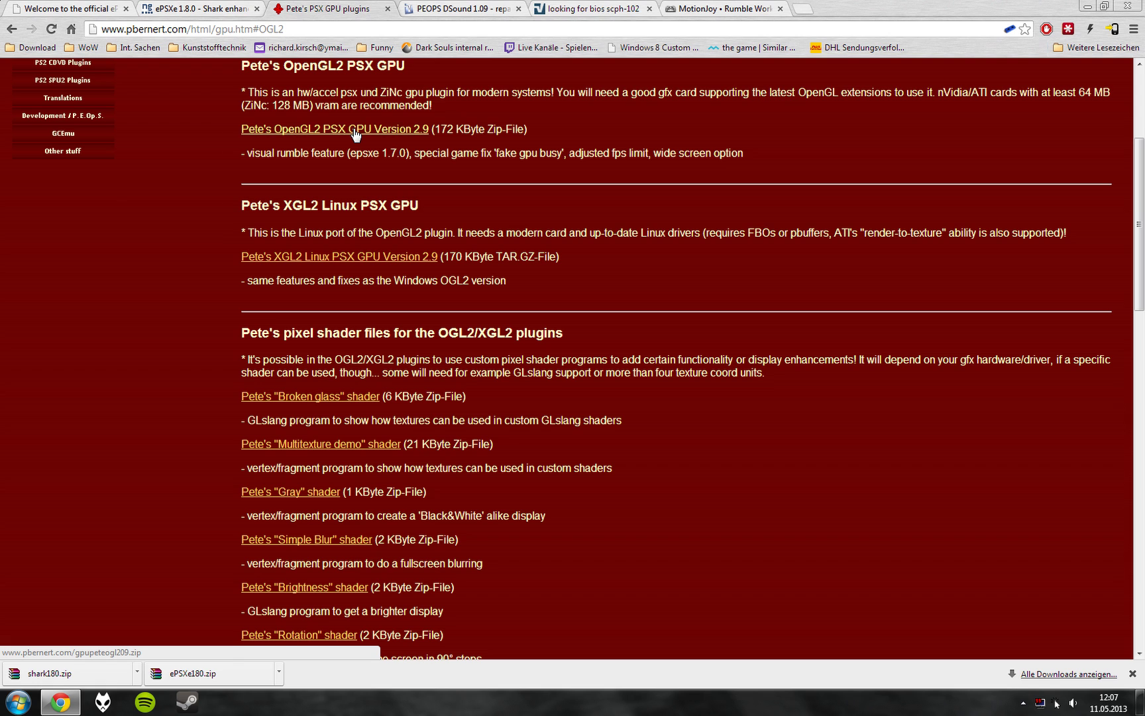
pyautogui.hotkey('ctrl', 'Tab')
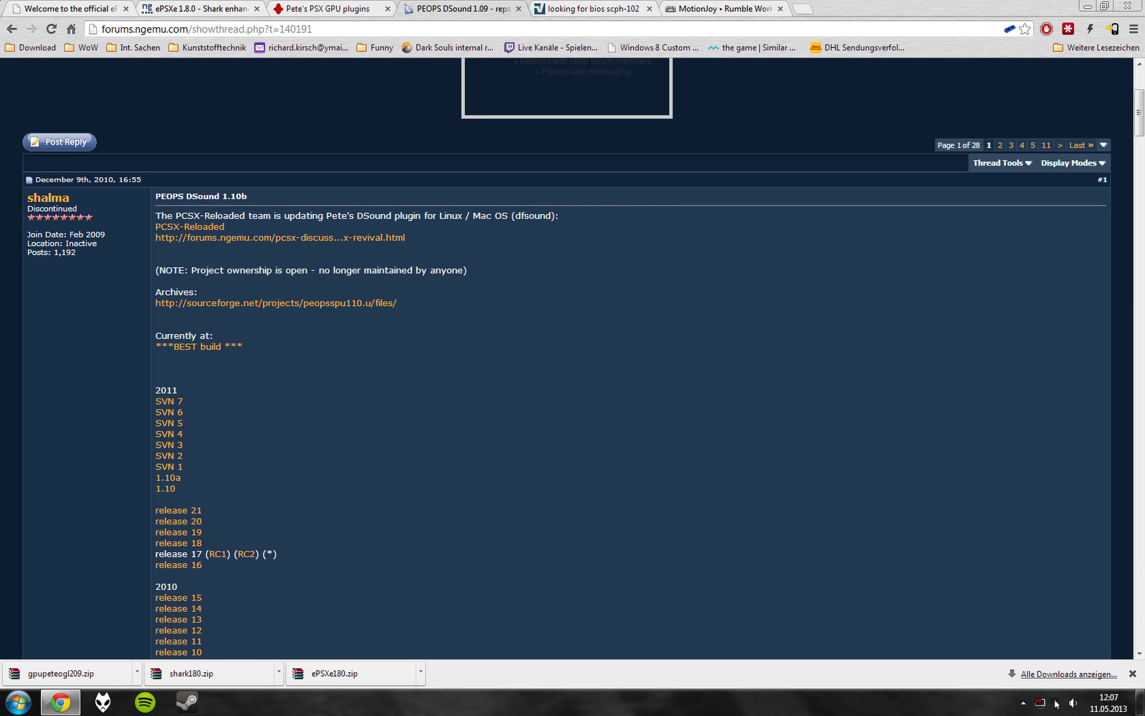
pyautogui.click(177, 402)
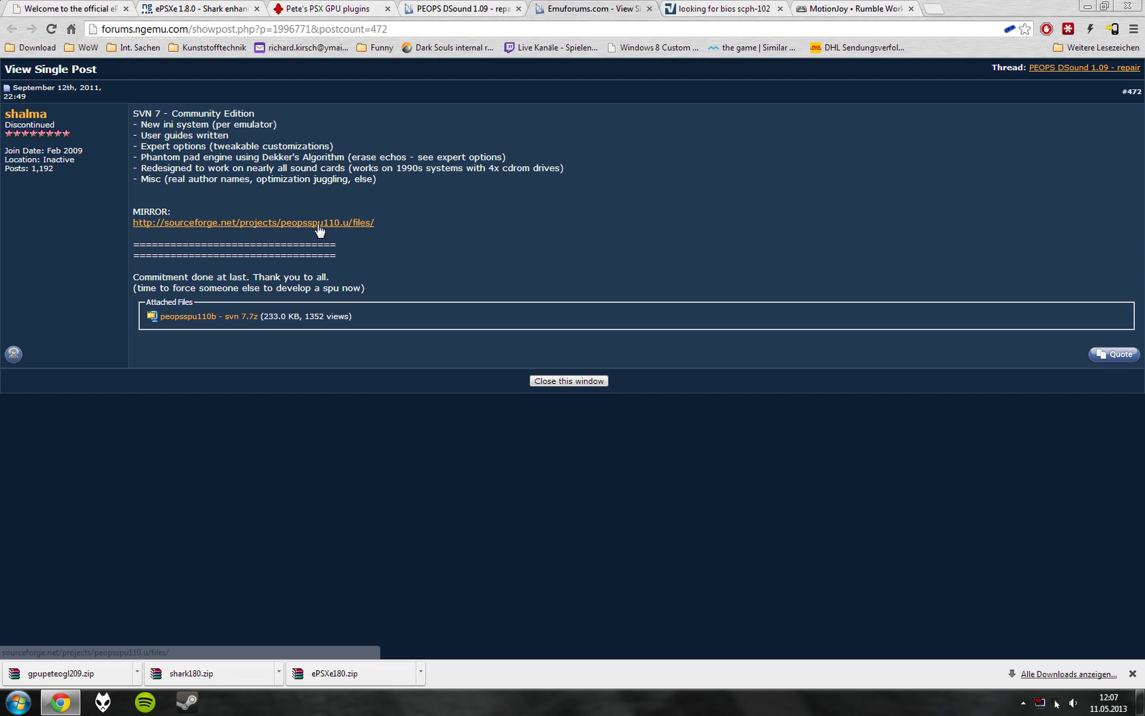
pyautogui.click(317, 224)
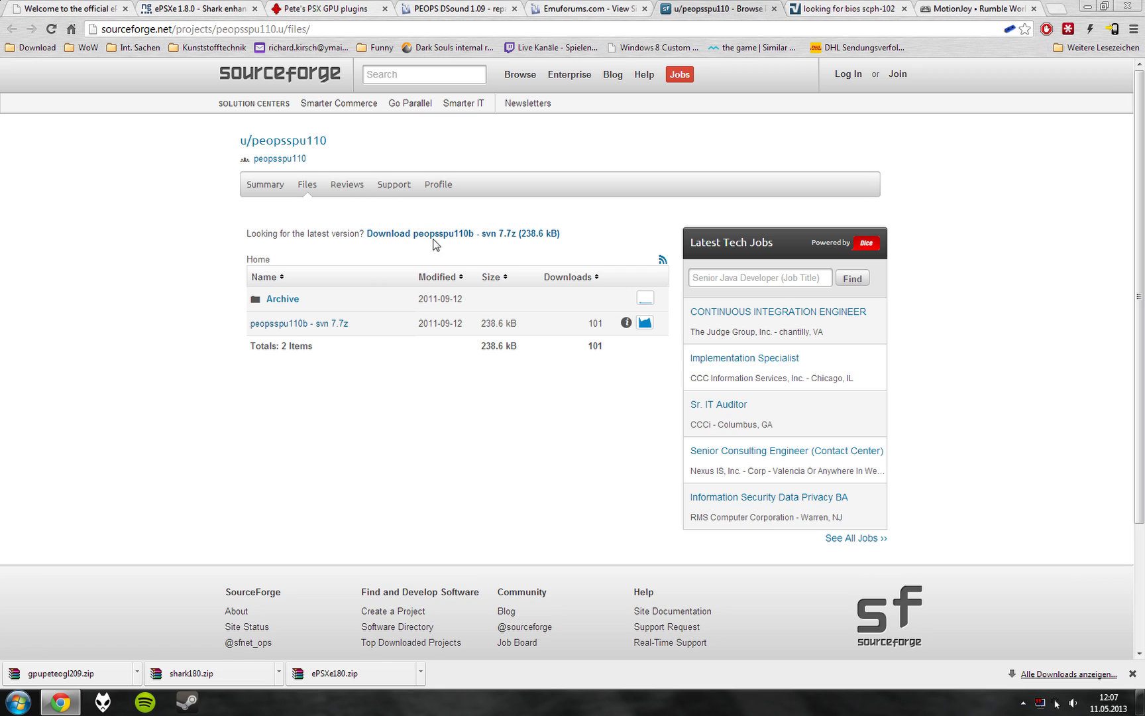
pyautogui.click(434, 235)
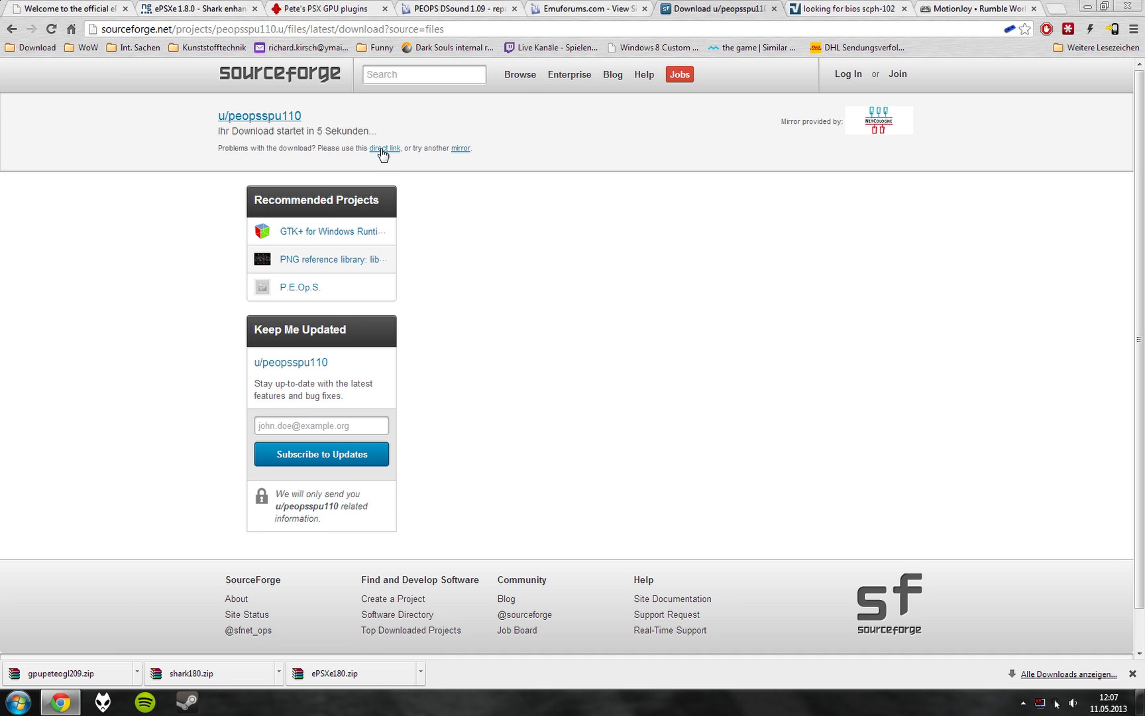
pyautogui.click(383, 149)
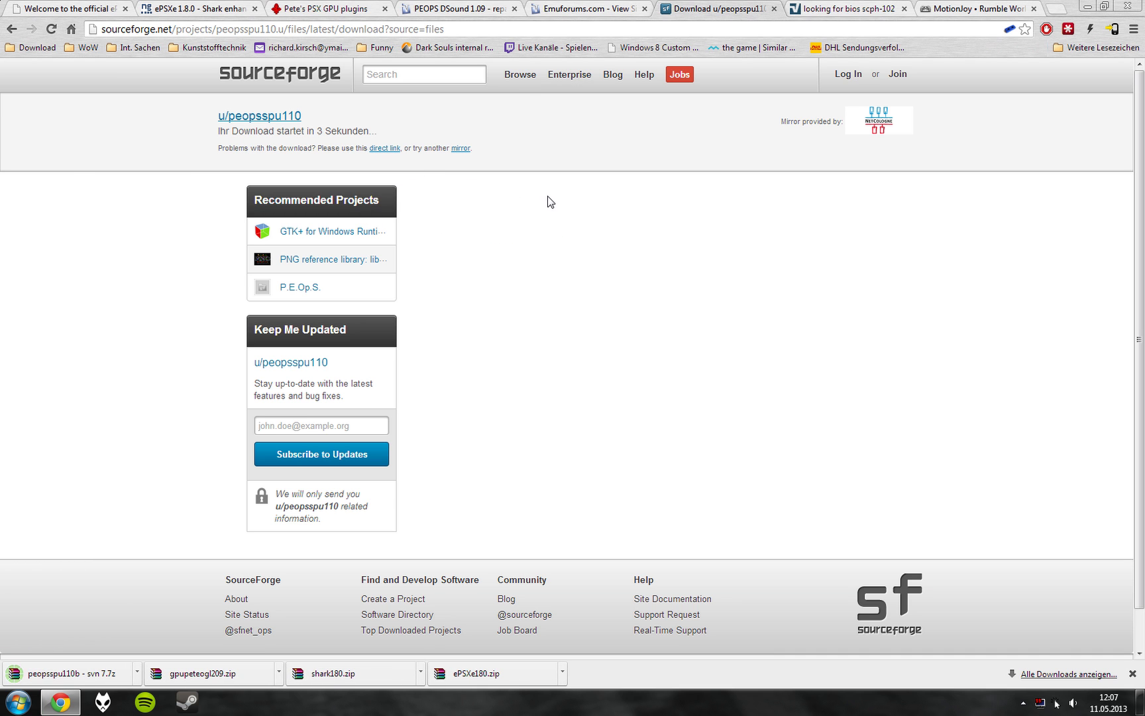
pyautogui.hotkey('ctrl', 'w')
pyautogui.hotkey('ctrl', 'w')
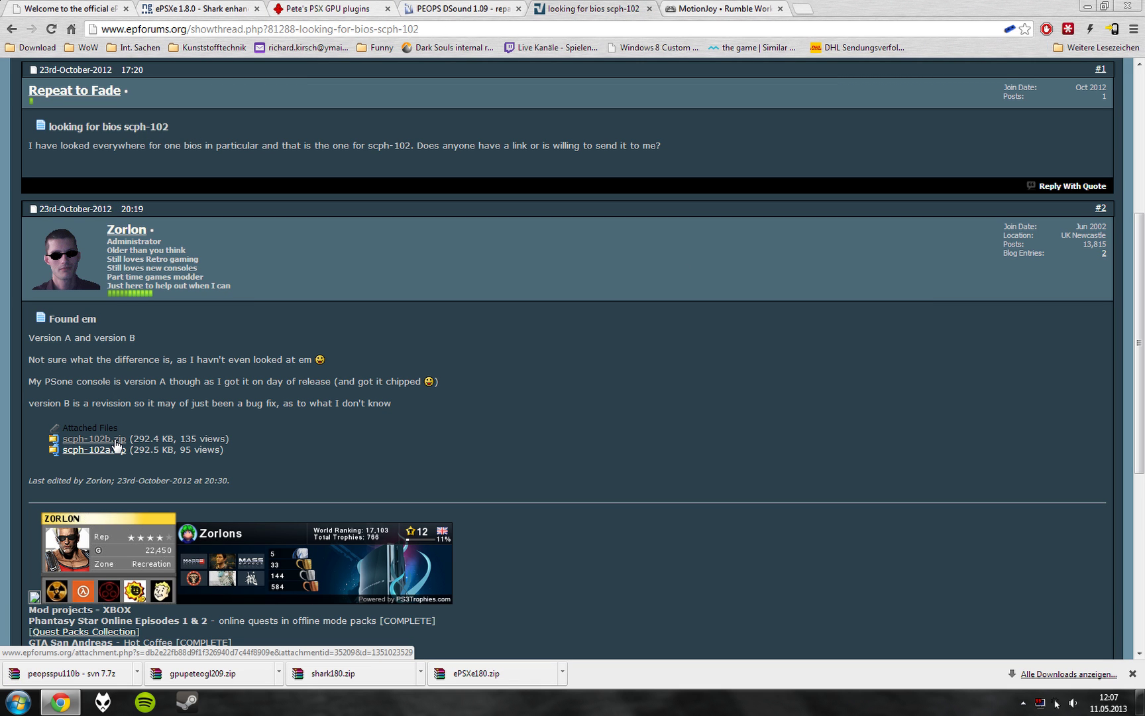
# - Download scph-102b.zip and xi.win7.x64.en.zip from the forum threads, then minimize Chrome
pyautogui.click(115, 440)
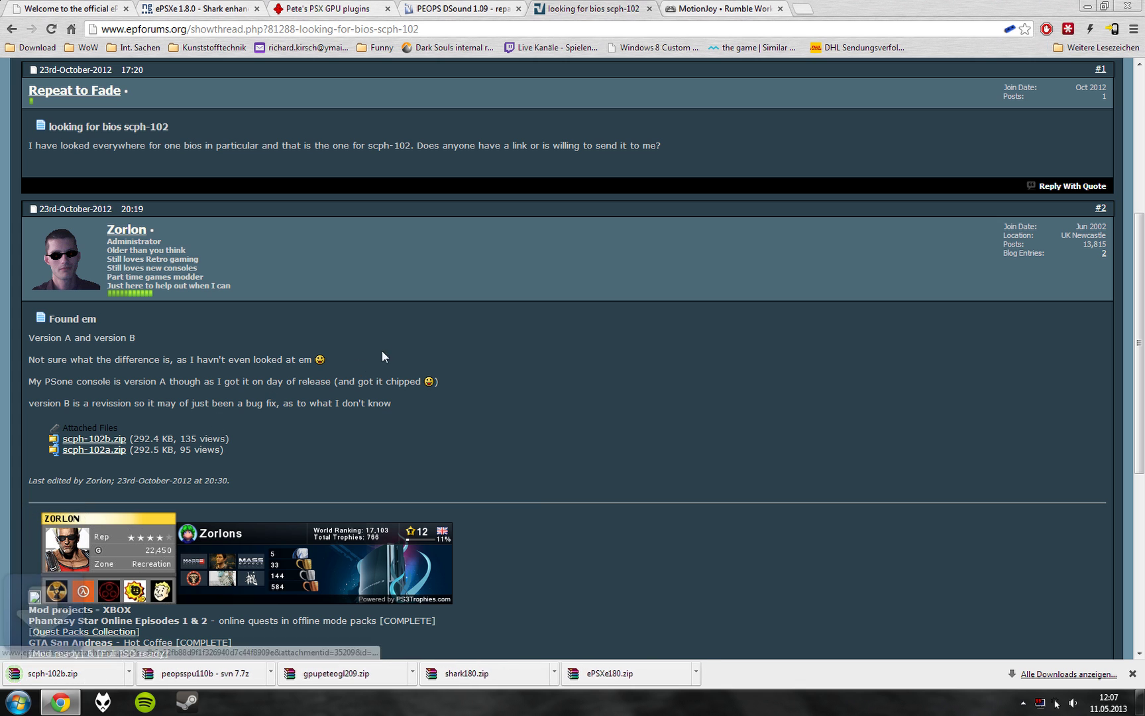
pyautogui.hotkey('ctrl', 'Tab')
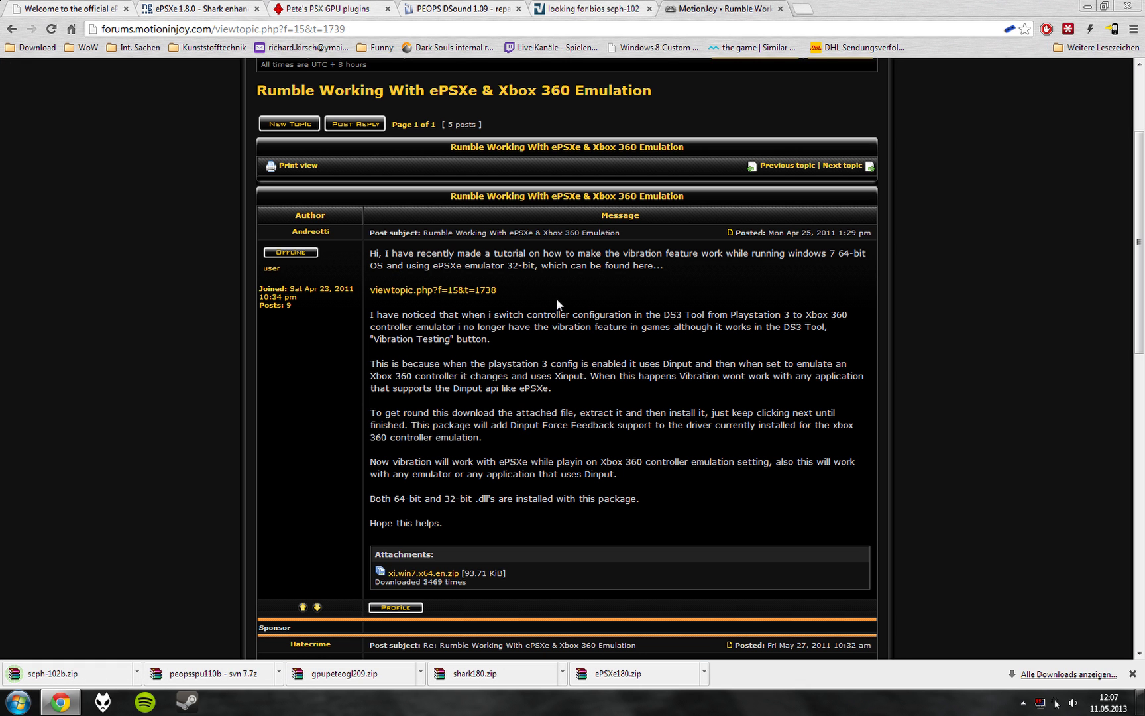
pyautogui.click(443, 574)
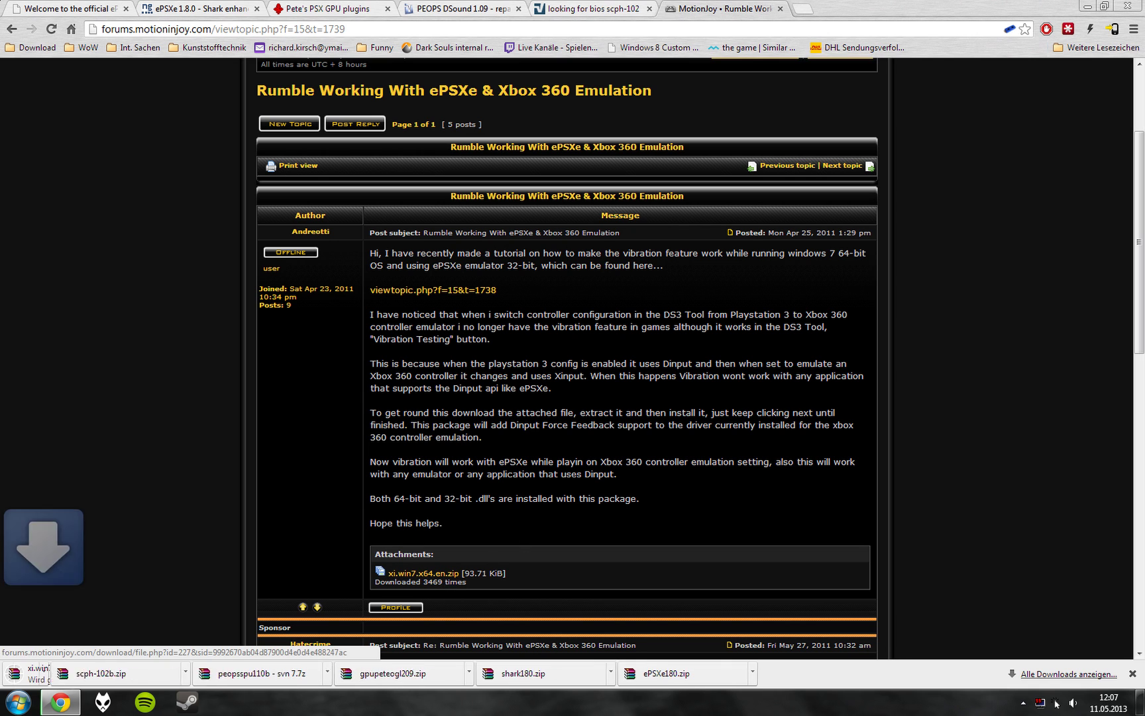
pyautogui.click(1087, 5)
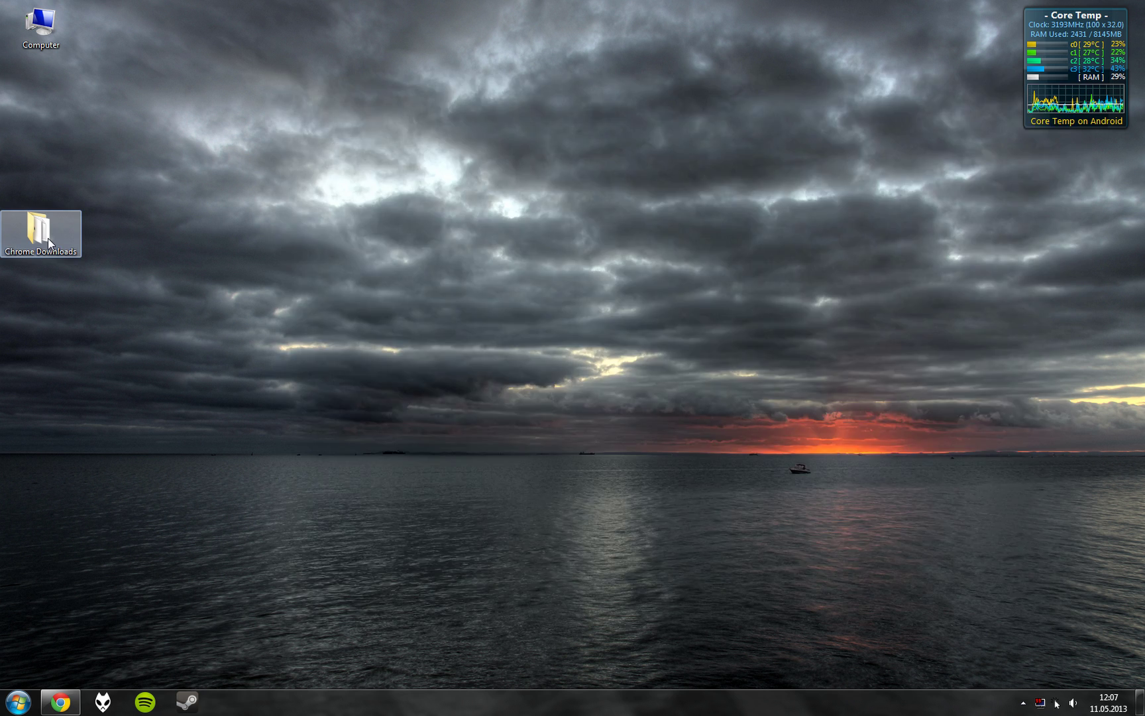
# - Extract ePSXe180.zip from Downloads into a Desktop\ePSXe180 folder
pyautogui.doubleClick(48, 238)
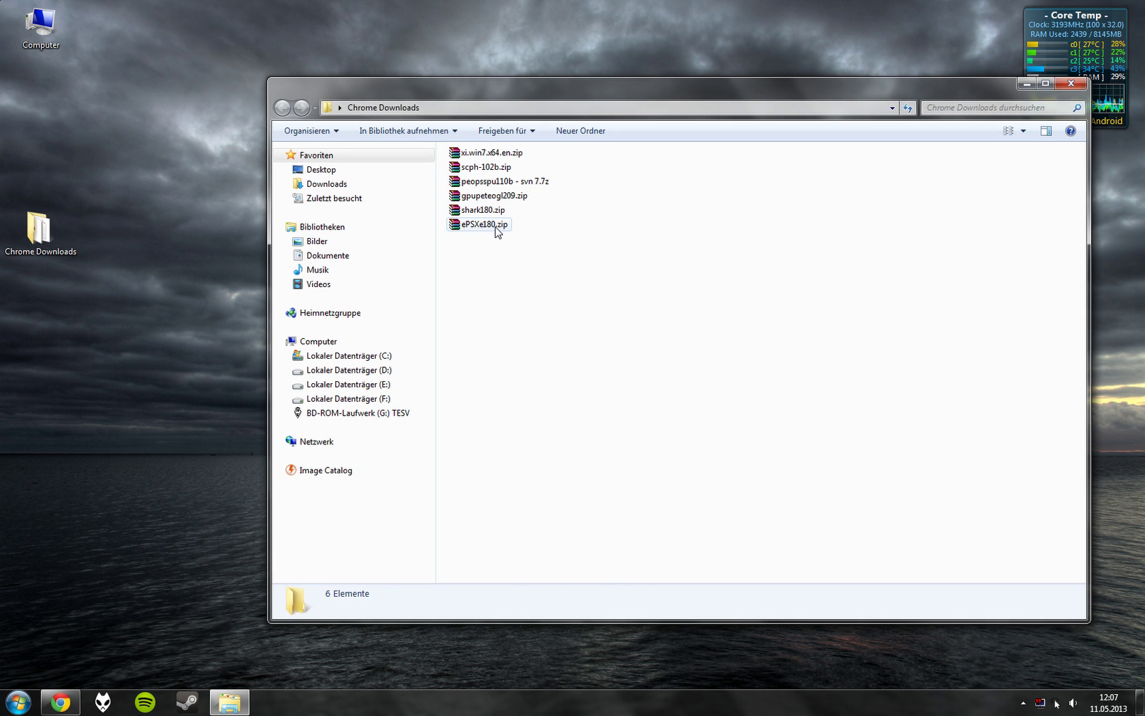
pyautogui.moveTo(497, 228); pyautogui.dragTo(146, 171)
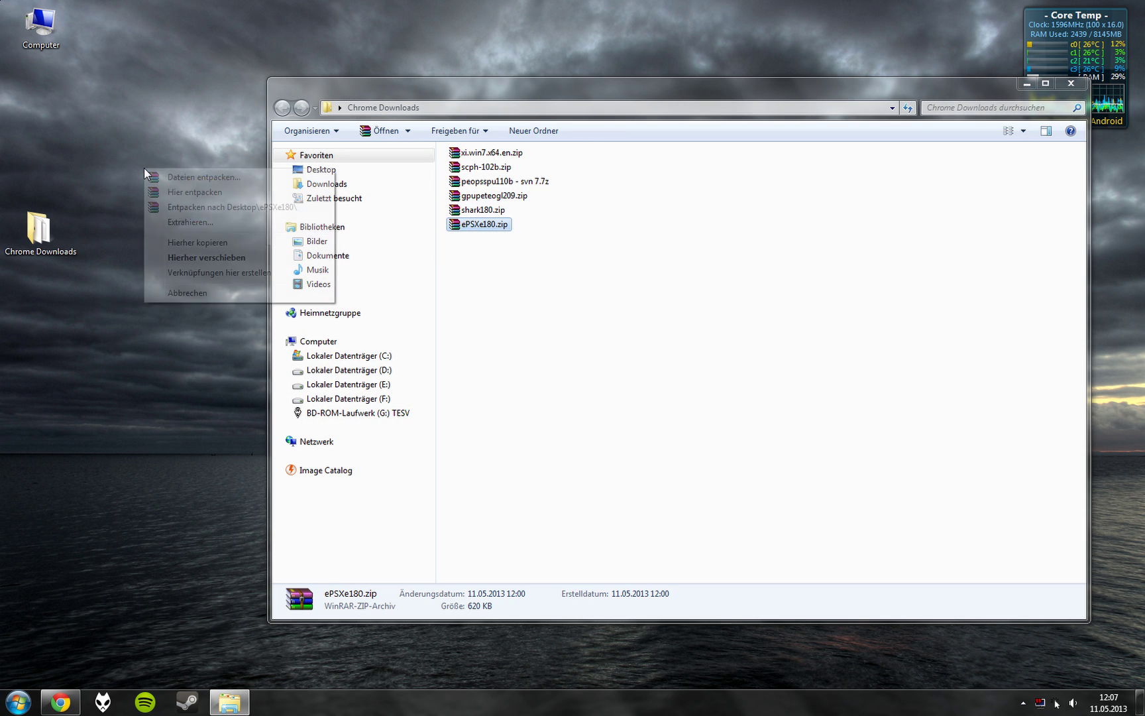
pyautogui.click(216, 206)
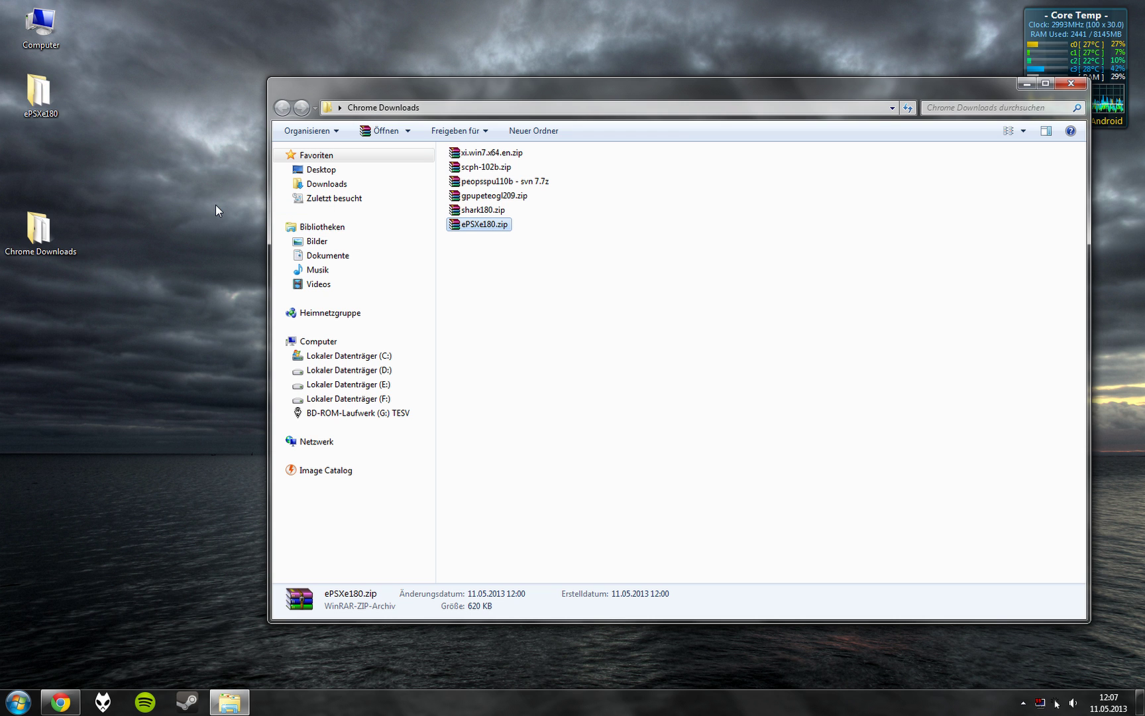
# - Copy all files from shark180.zip into ePSXe180, allowing the docs folder merge
pyautogui.doubleClick(483, 210)
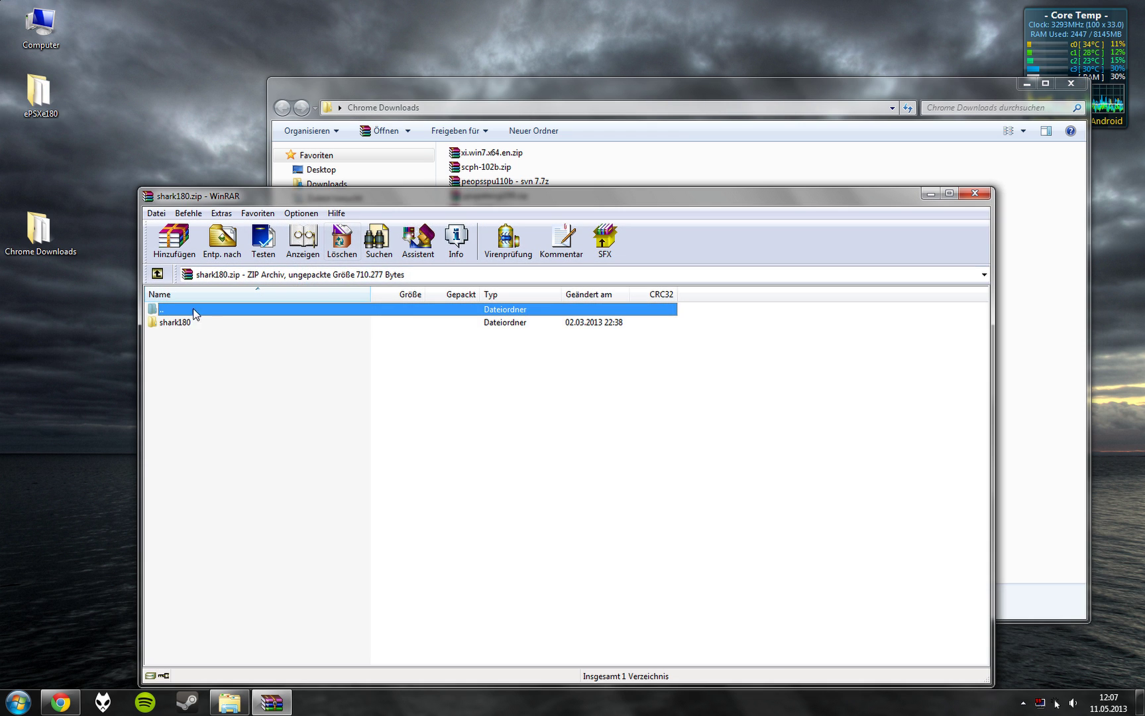
pyautogui.doubleClick(191, 322)
pyautogui.hotkey('ctrl', 'a')
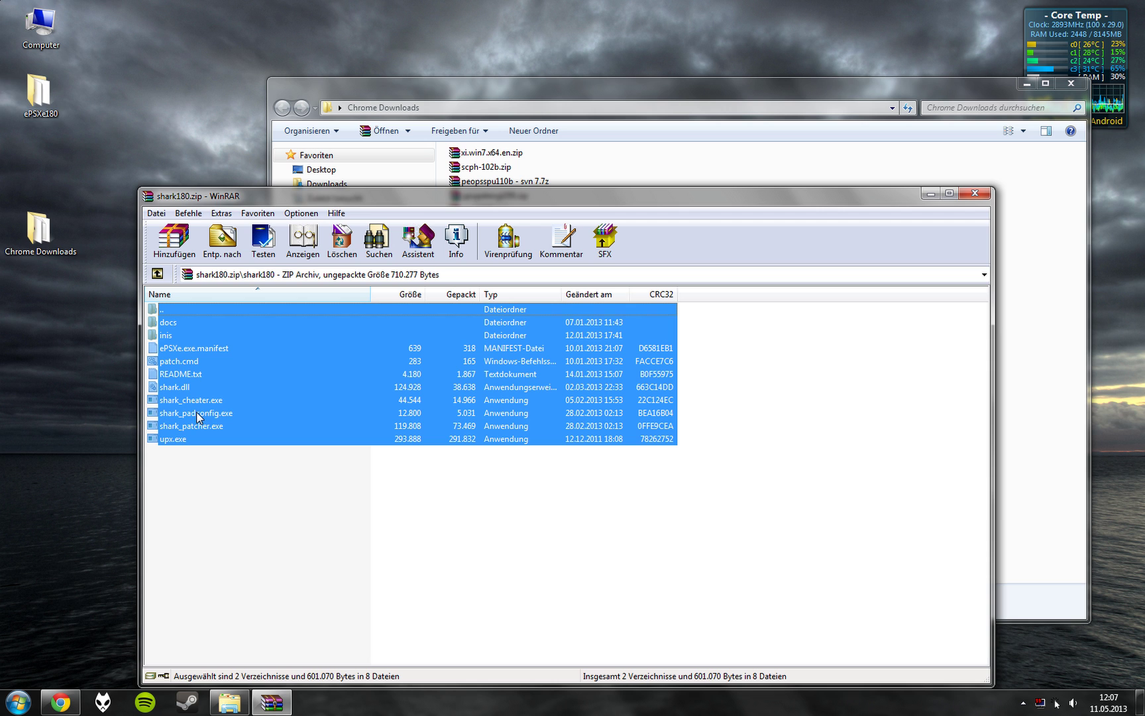
pyautogui.moveTo(196, 416); pyautogui.dragTo(59, 98)
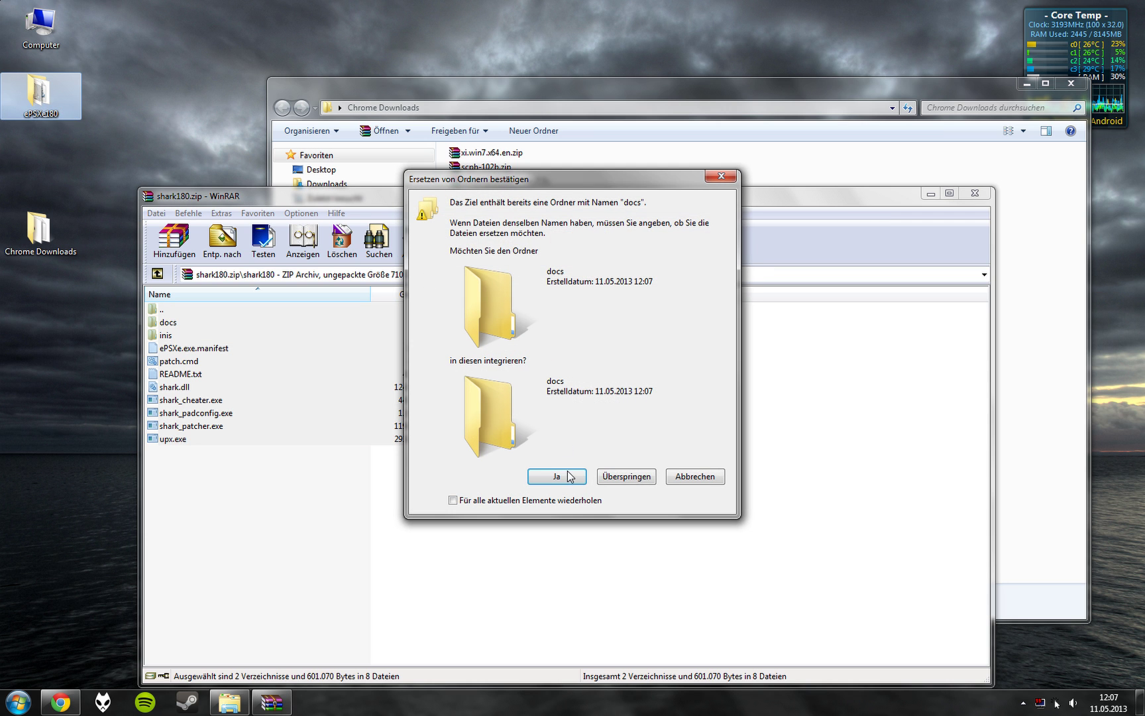
pyautogui.click(556, 476)
pyautogui.hotkey('alt', 'F4')
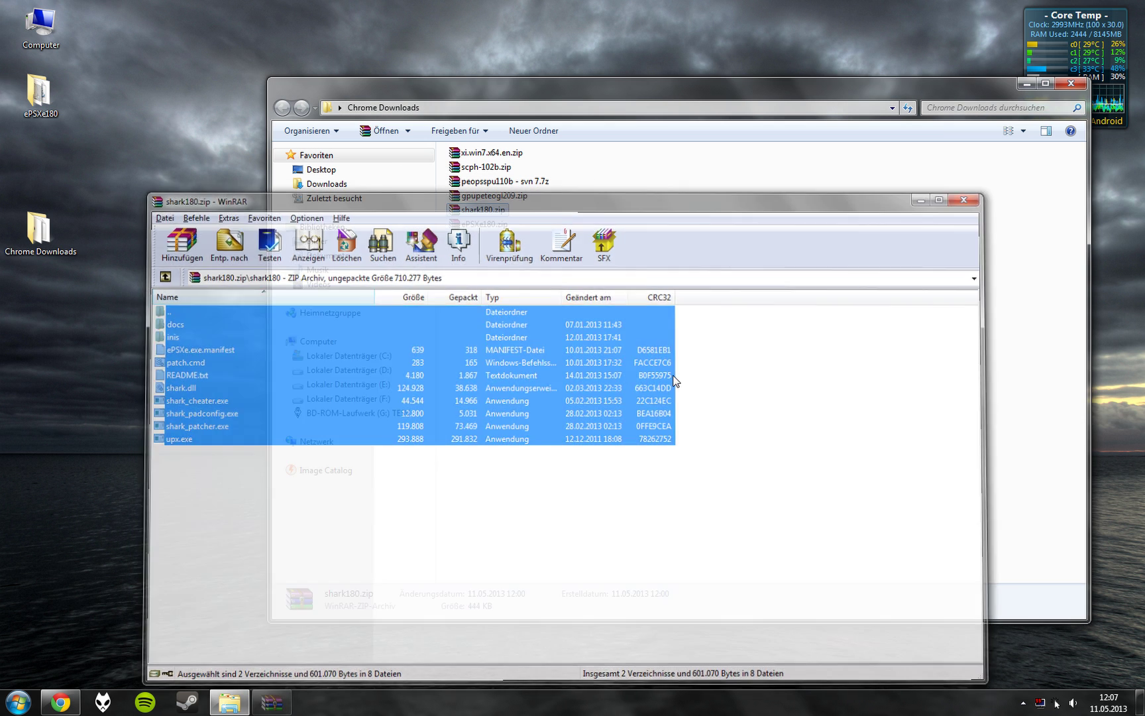
# - Place the Downloads and ePSXe180 windows side by side, then copy gpuPeteOpenGL2.dll into plugins
pyautogui.doubleClick(48, 104)
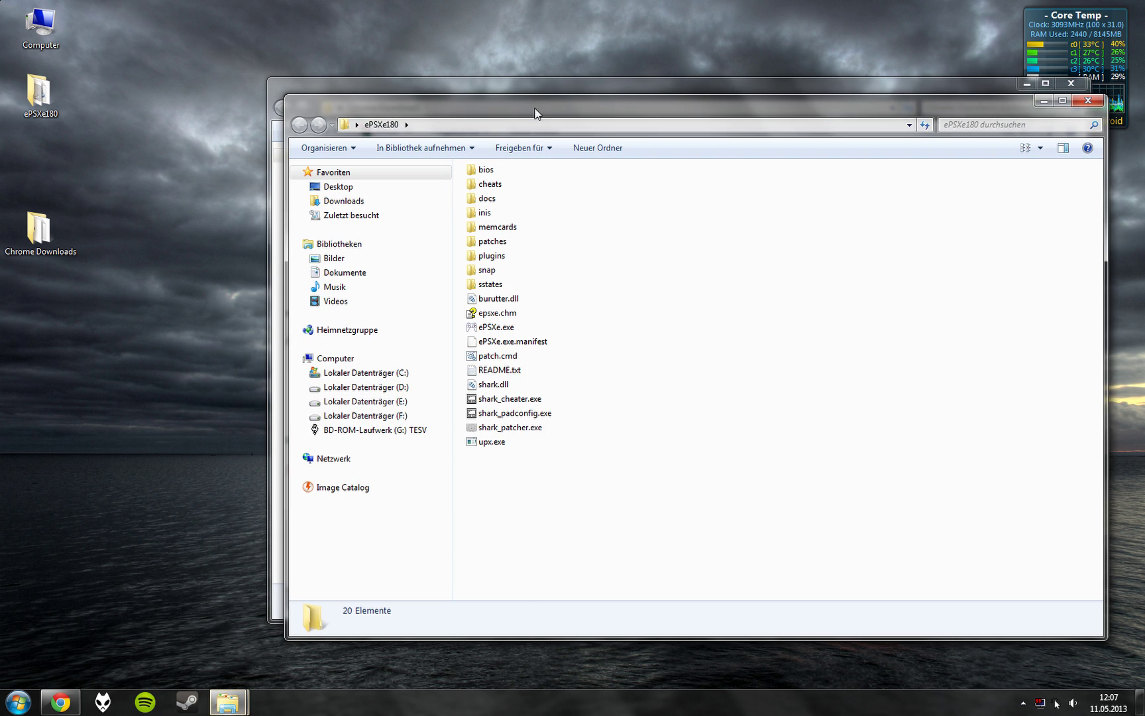
pyautogui.moveTo(537, 115); pyautogui.dragTo(1133, 128)
pyautogui.moveTo(550, 95); pyautogui.dragTo(1, 51)
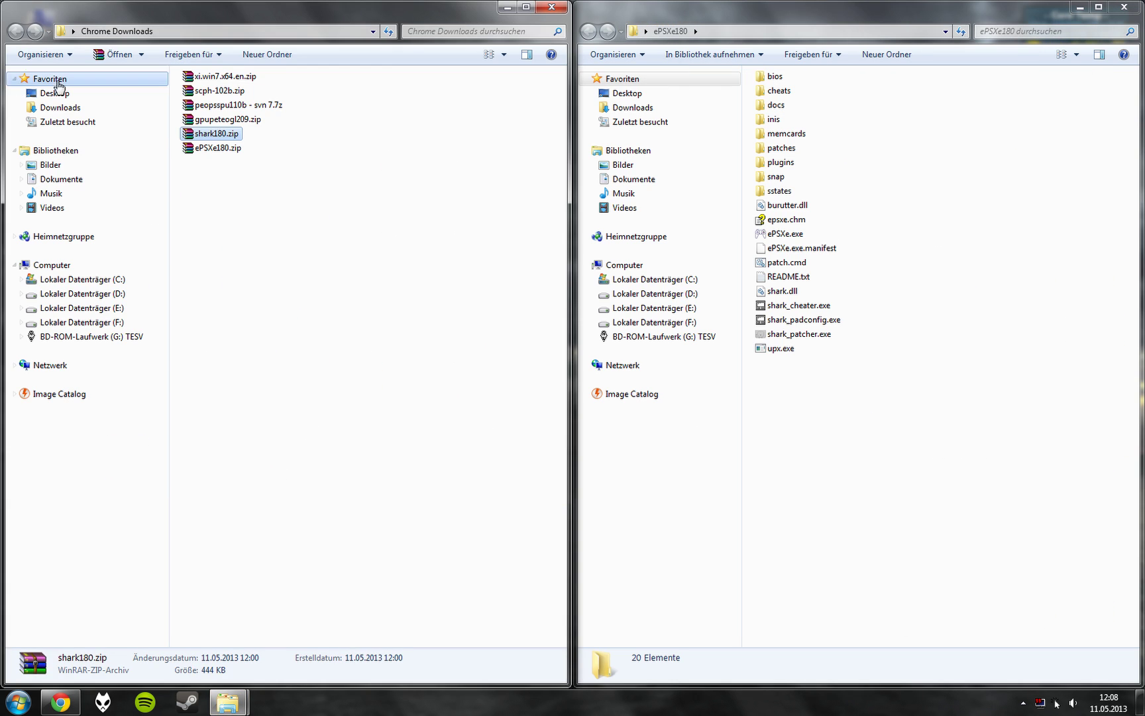
pyautogui.doubleClick(233, 119)
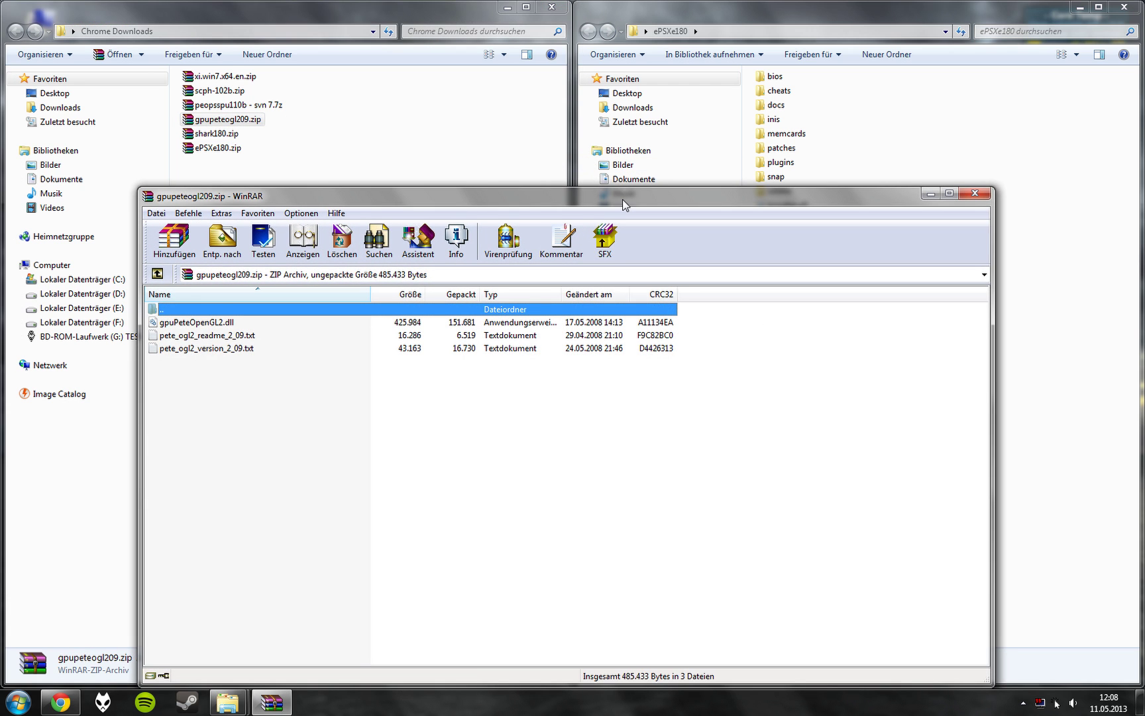
pyautogui.moveTo(622, 201); pyautogui.dragTo(532, 144)
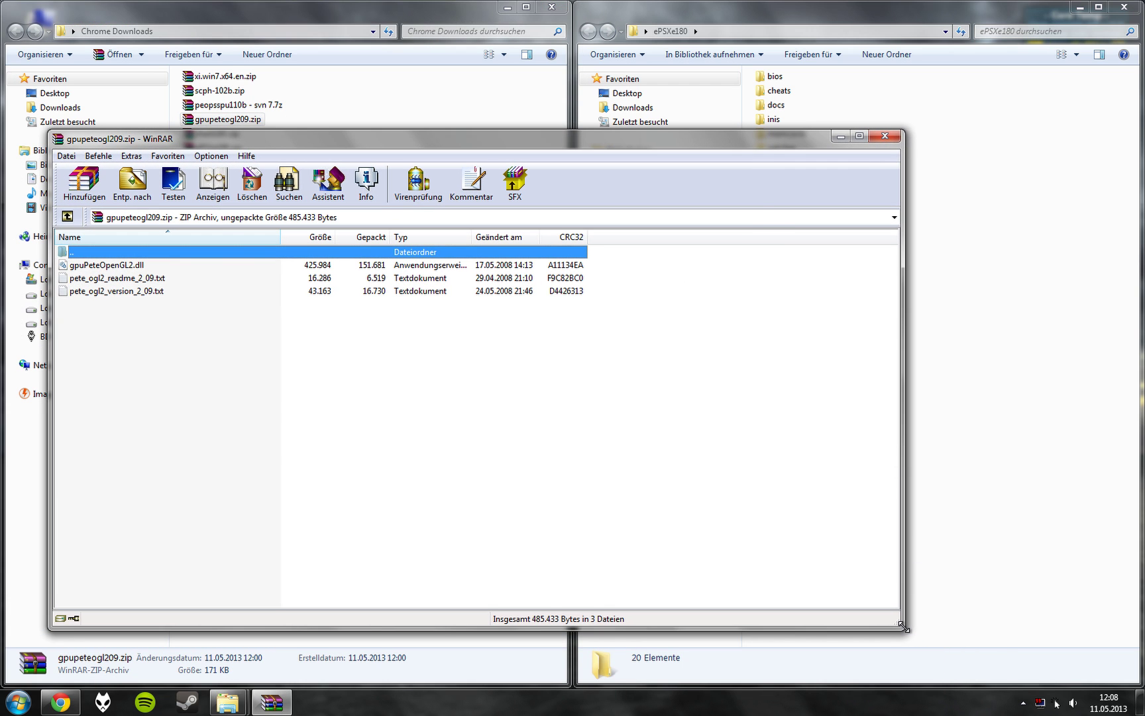
pyautogui.moveTo(903, 625); pyautogui.dragTo(636, 456)
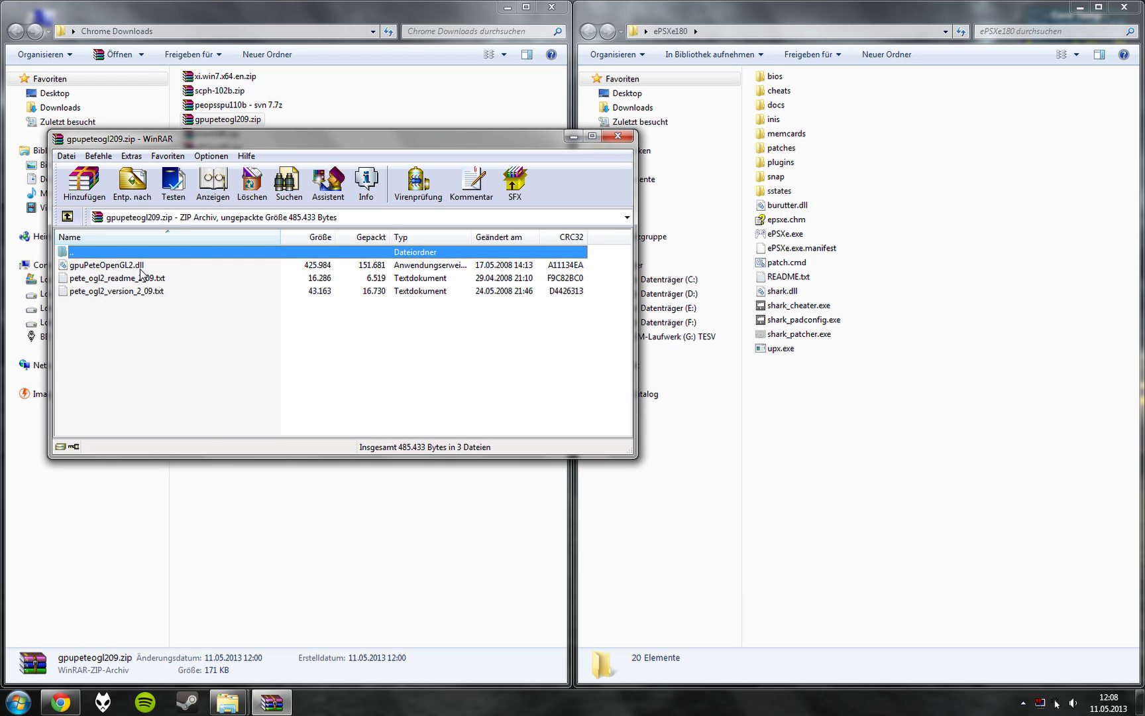
pyautogui.moveTo(141, 273); pyautogui.dragTo(783, 169)
pyautogui.press('Escape')
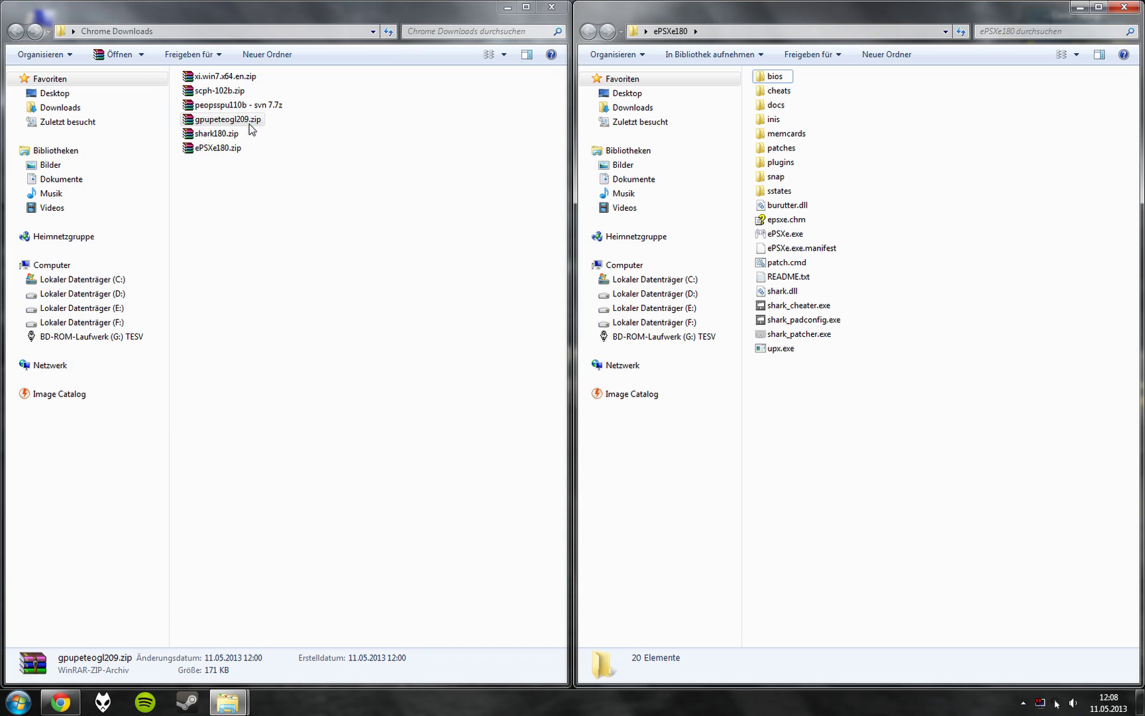
# - Copy spuPeopsSound_110b.dll from the peopsspu archive into the plugins folder
pyautogui.doubleClick(242, 105)
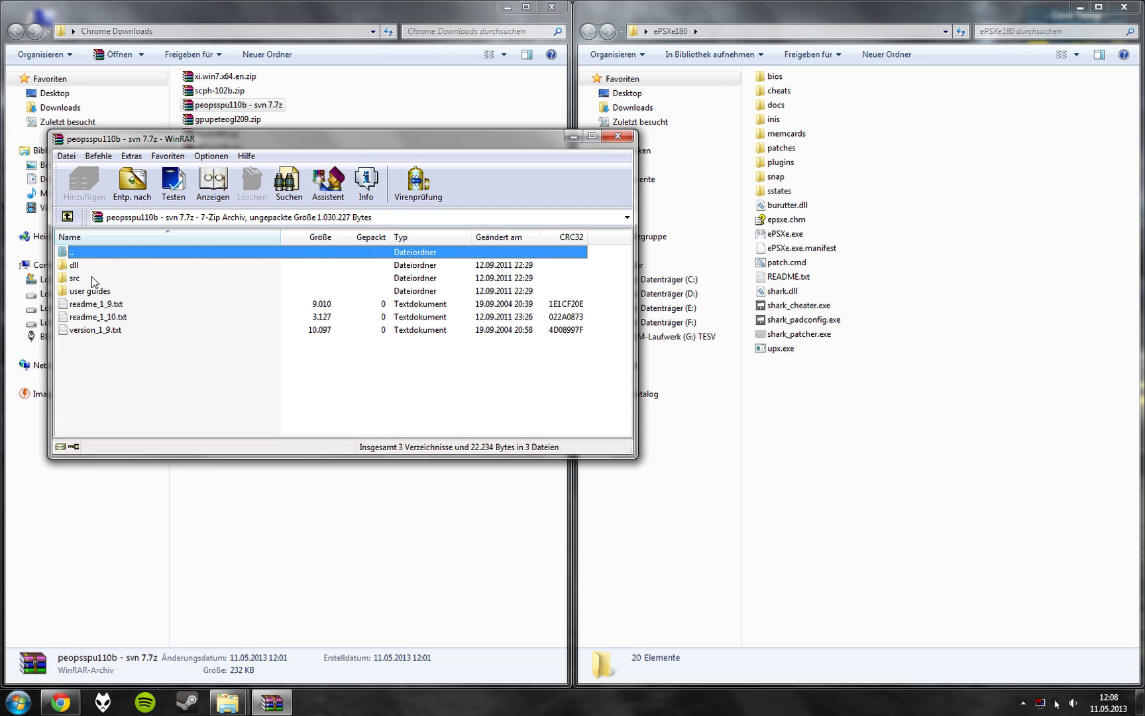
pyautogui.doubleClick(90, 268)
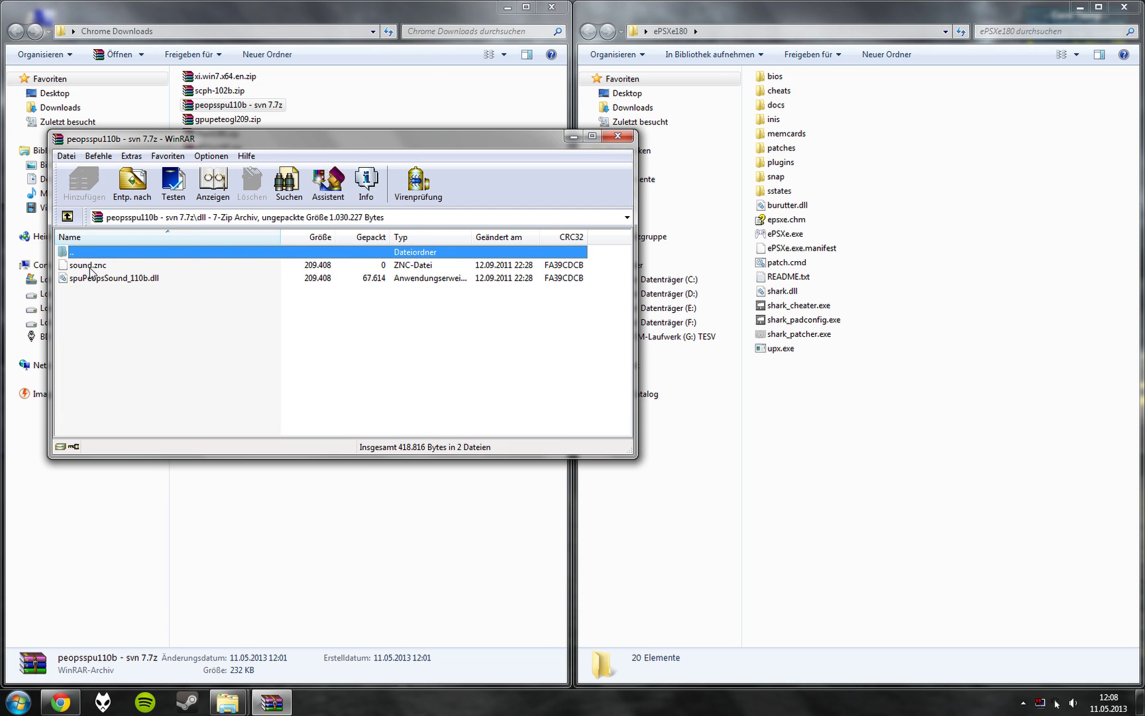
pyautogui.moveTo(88, 279); pyautogui.dragTo(779, 166)
pyautogui.press('Escape')
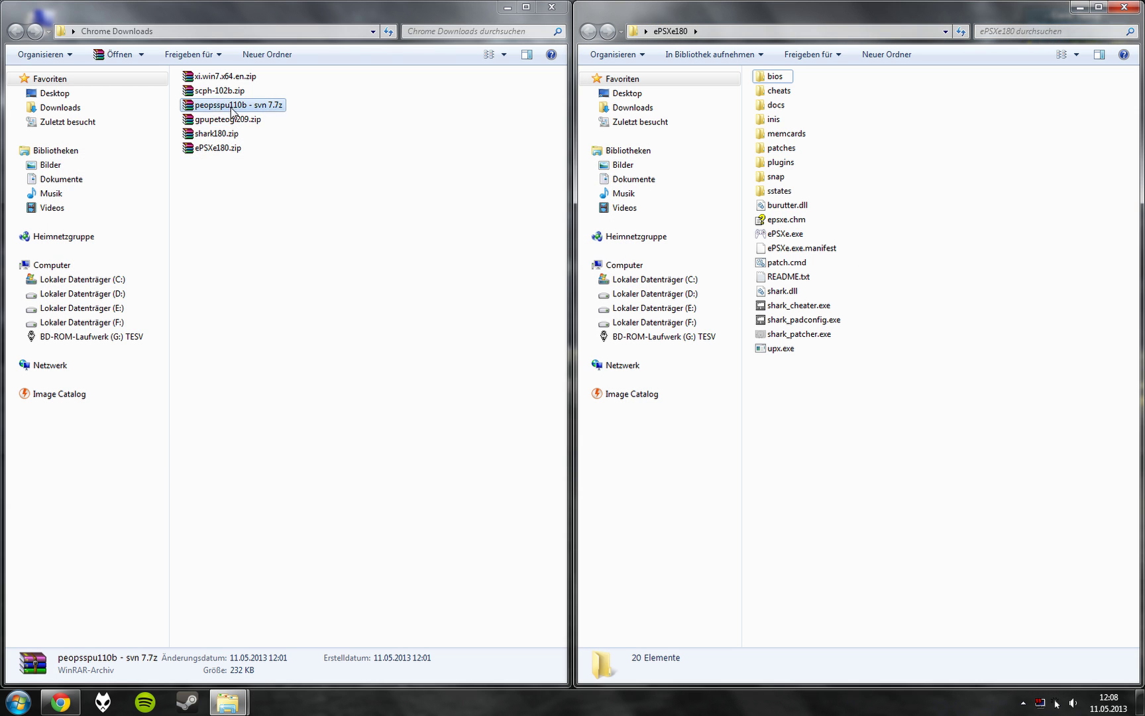
# - Copy SCPH-102B.bin into the bios folder, then close the archives and the Downloads window
pyautogui.doubleClick(222, 90)
pyautogui.moveTo(103, 265); pyautogui.dragTo(778, 83)
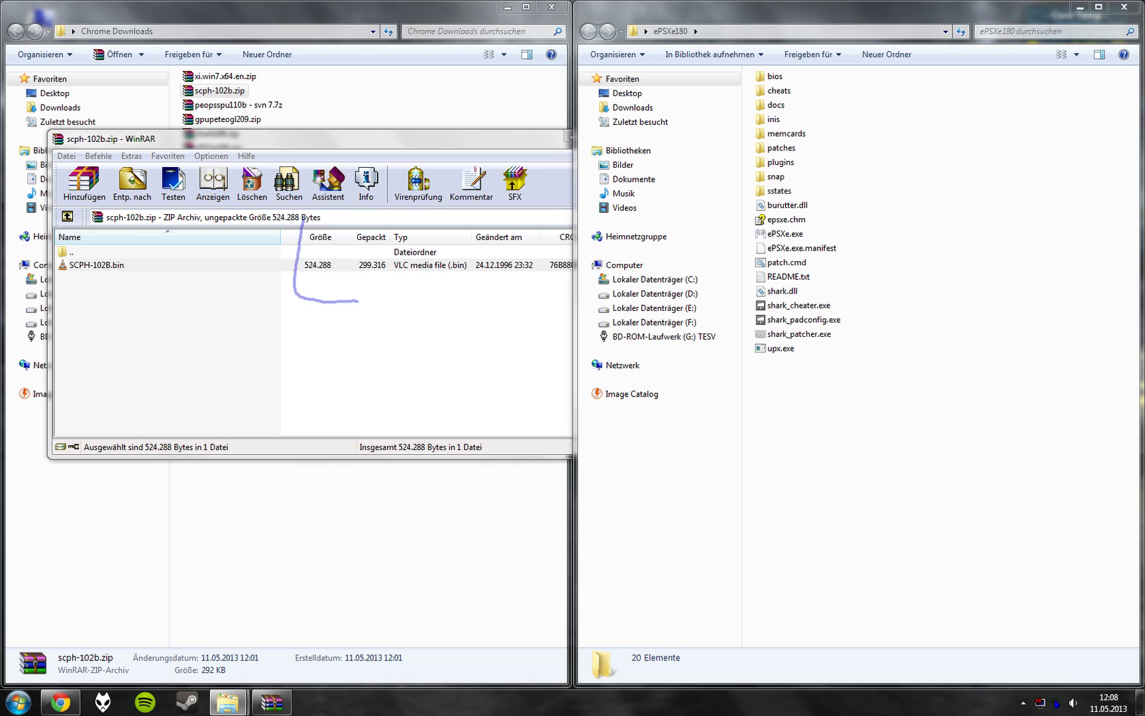
pyautogui.press('Escape')
pyautogui.doubleClick(222, 77)
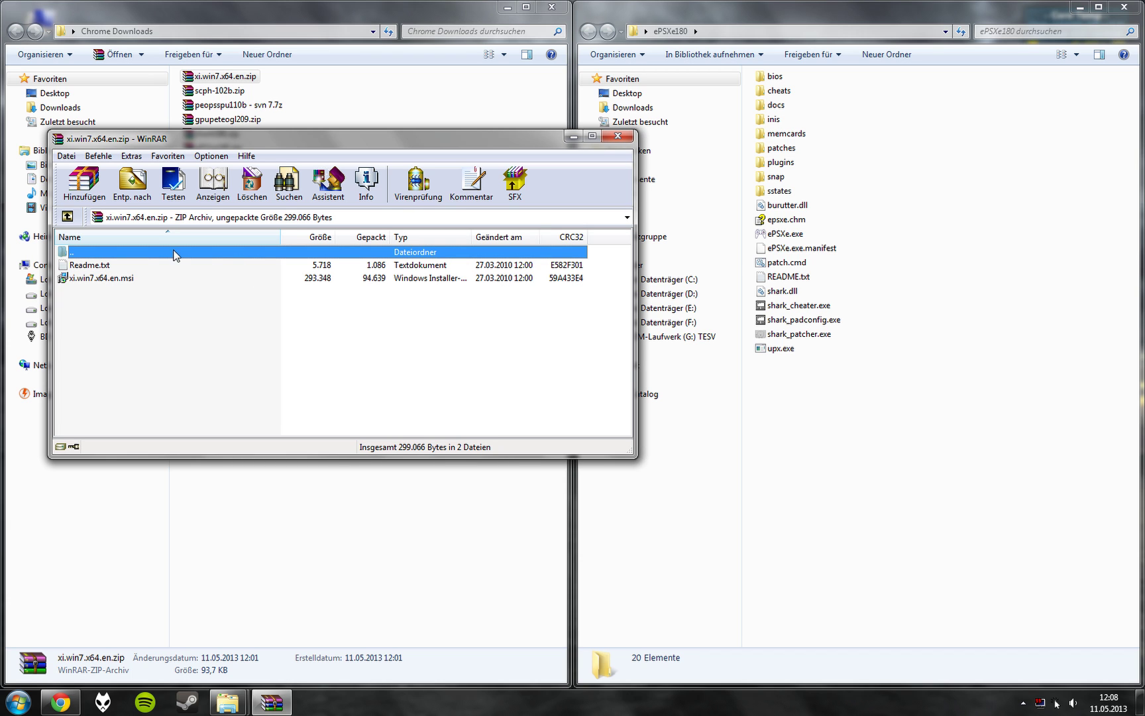
pyautogui.press('Escape')
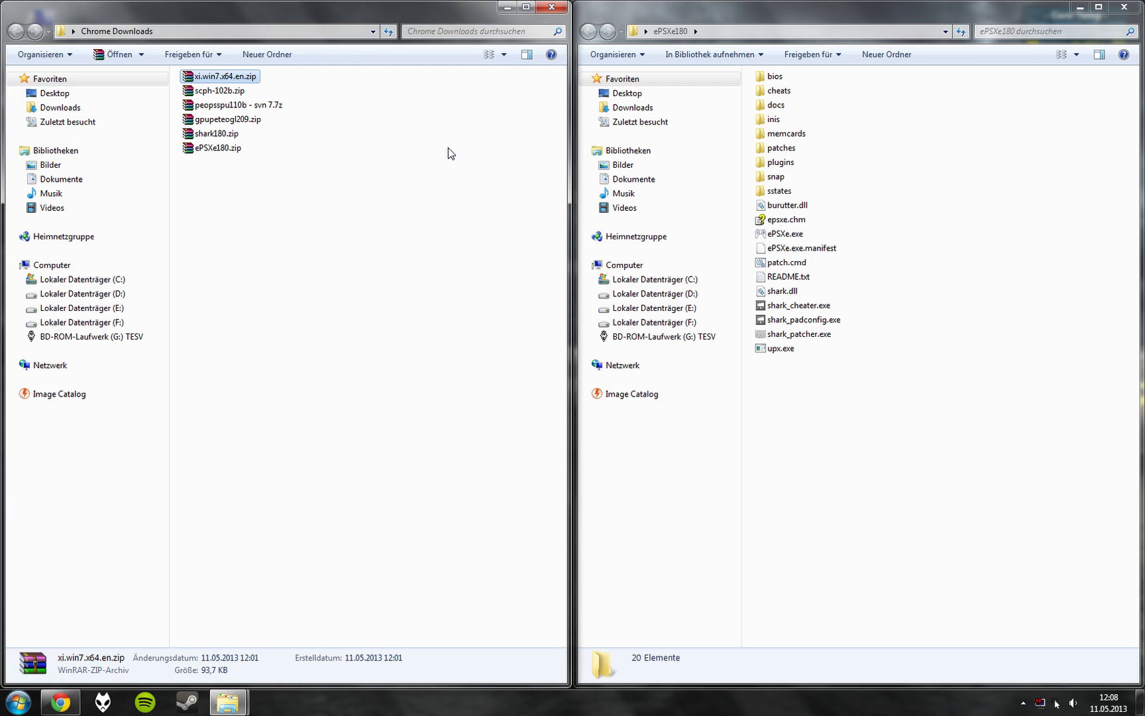
pyautogui.hotkey('alt', 'F4')
# - Run patch.cmd on ePSXe 1.8.0, dismiss the Success message, and launch ePSXe.exe
pyautogui.doubleClick(883, 9)
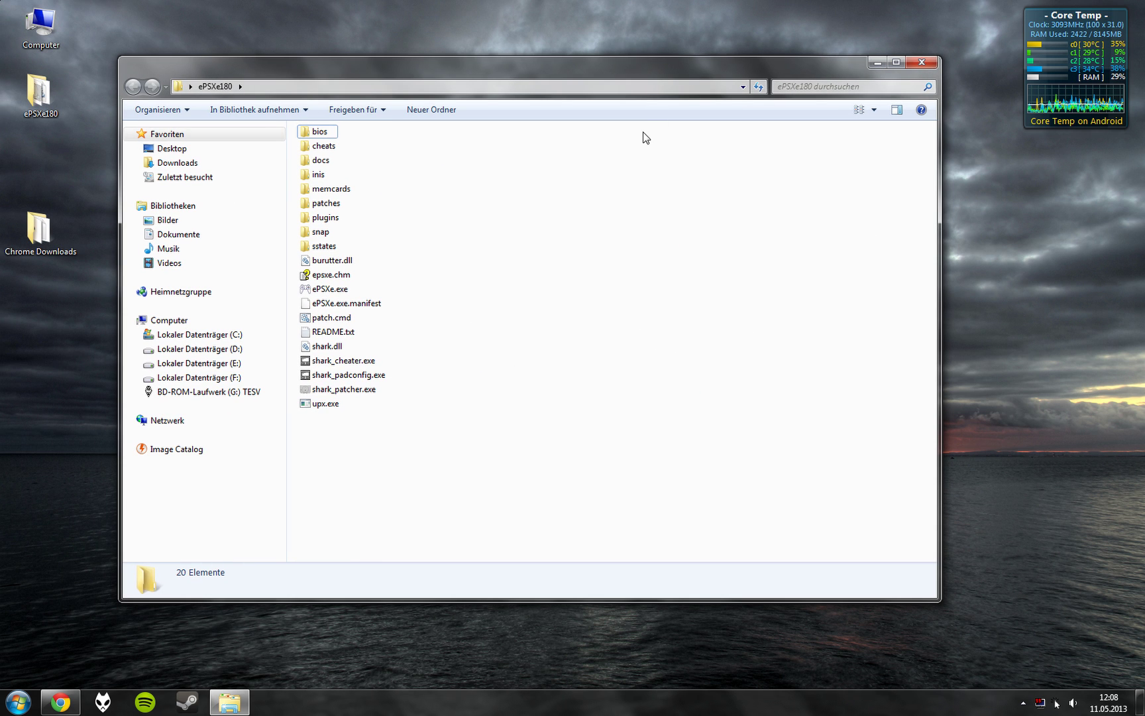
pyautogui.doubleClick(344, 321)
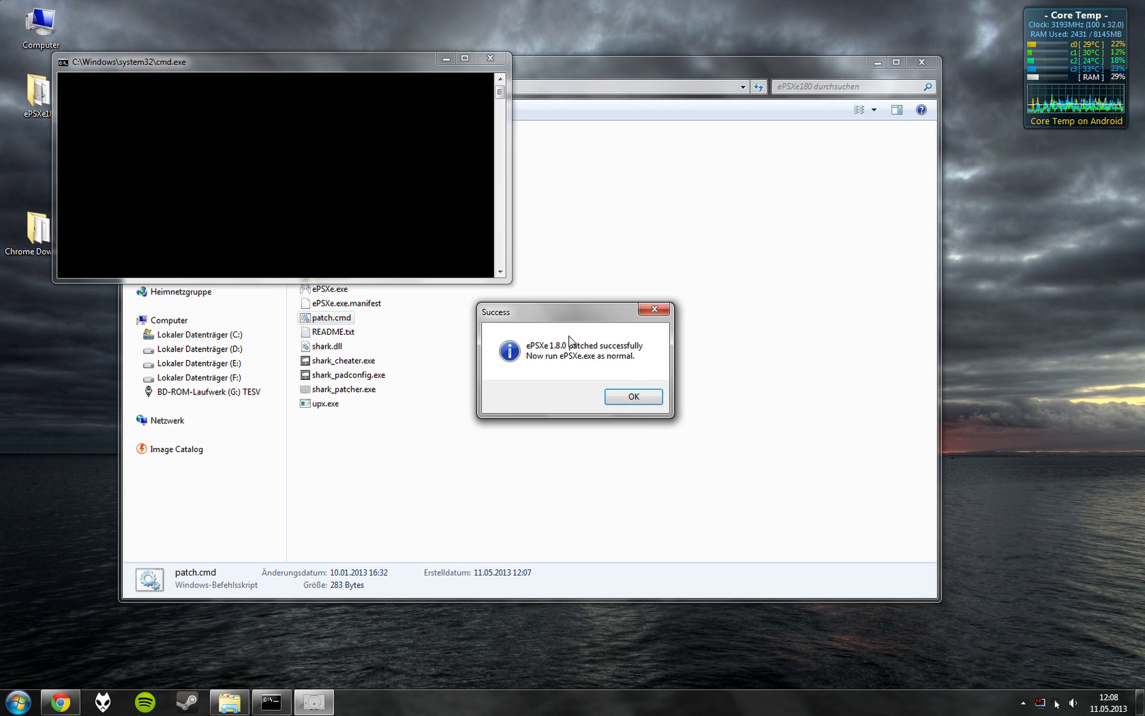
pyautogui.click(639, 396)
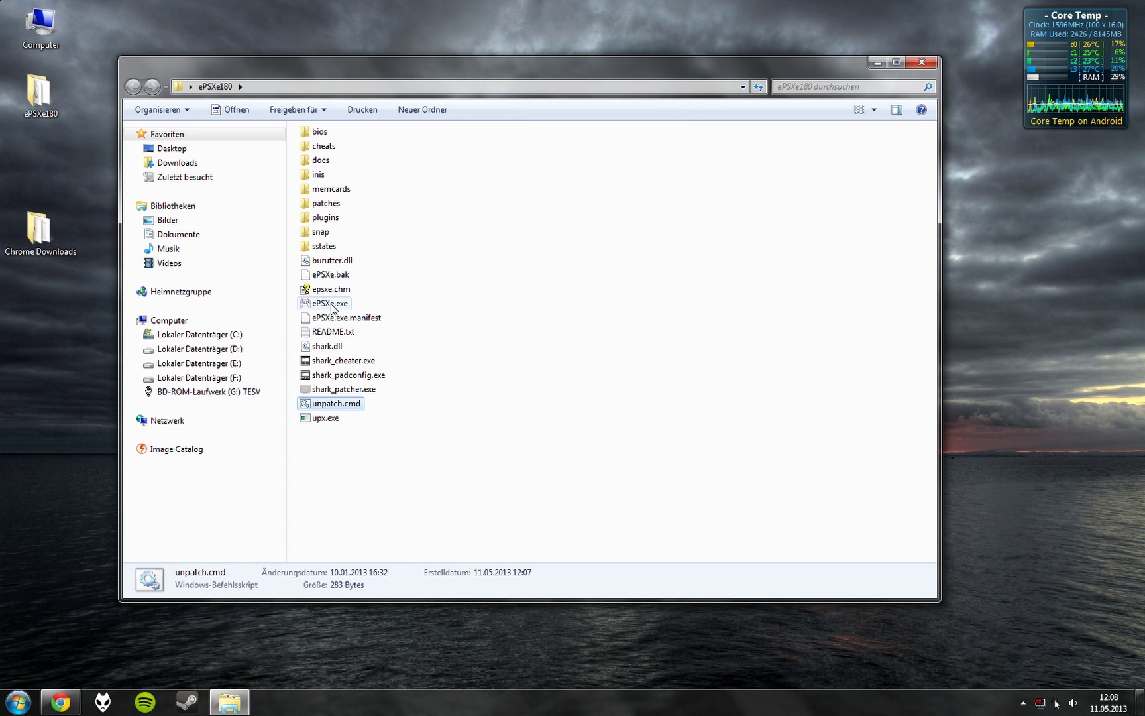
pyautogui.doubleClick(332, 305)
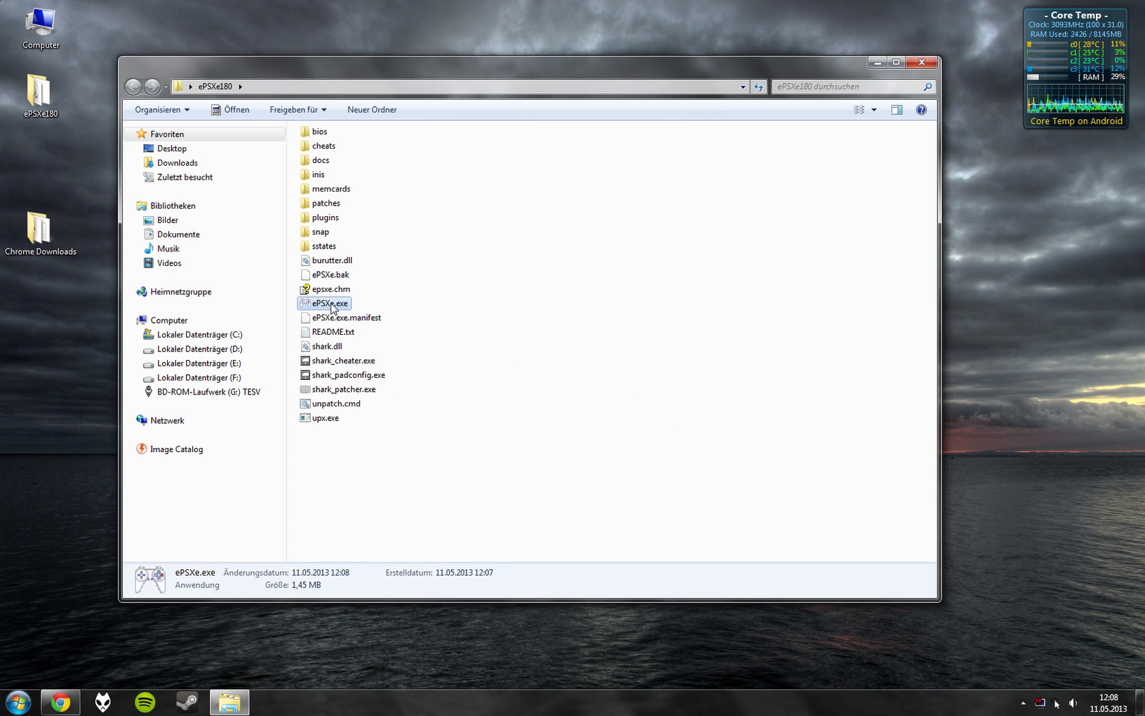
# - Center the ePSXe window and open the Config > Bios dialog
pyautogui.moveTo(159, 3); pyautogui.dragTo(555, 123)
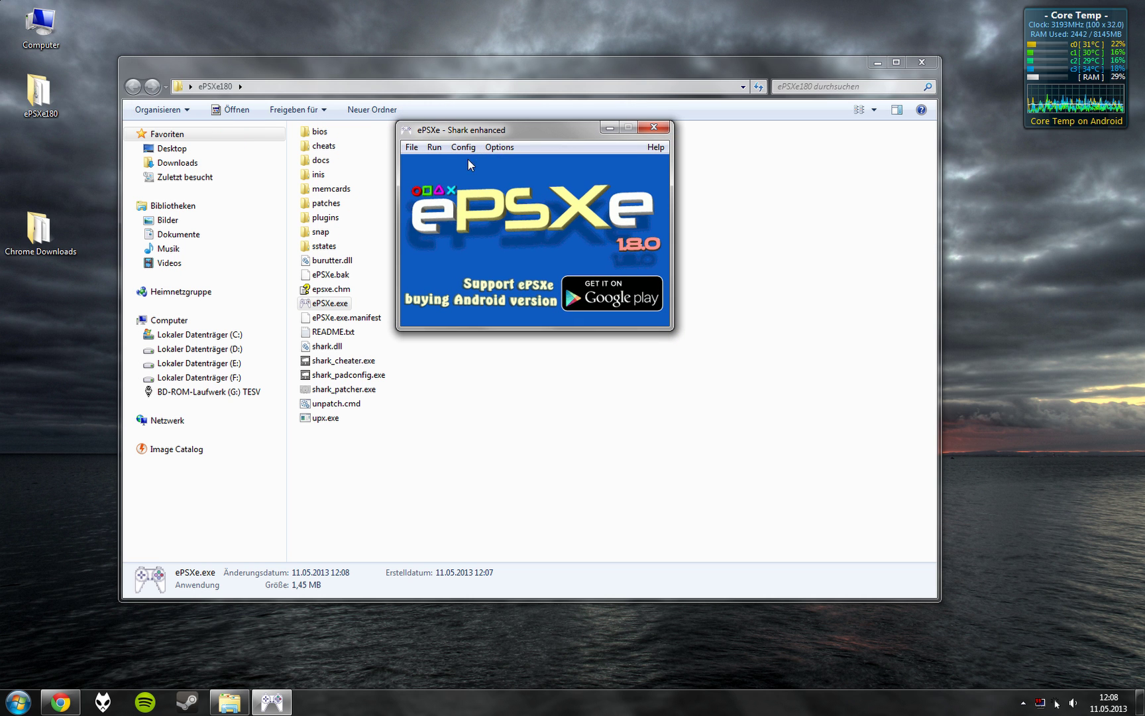
pyautogui.click(462, 147)
pyautogui.press('super+Home')
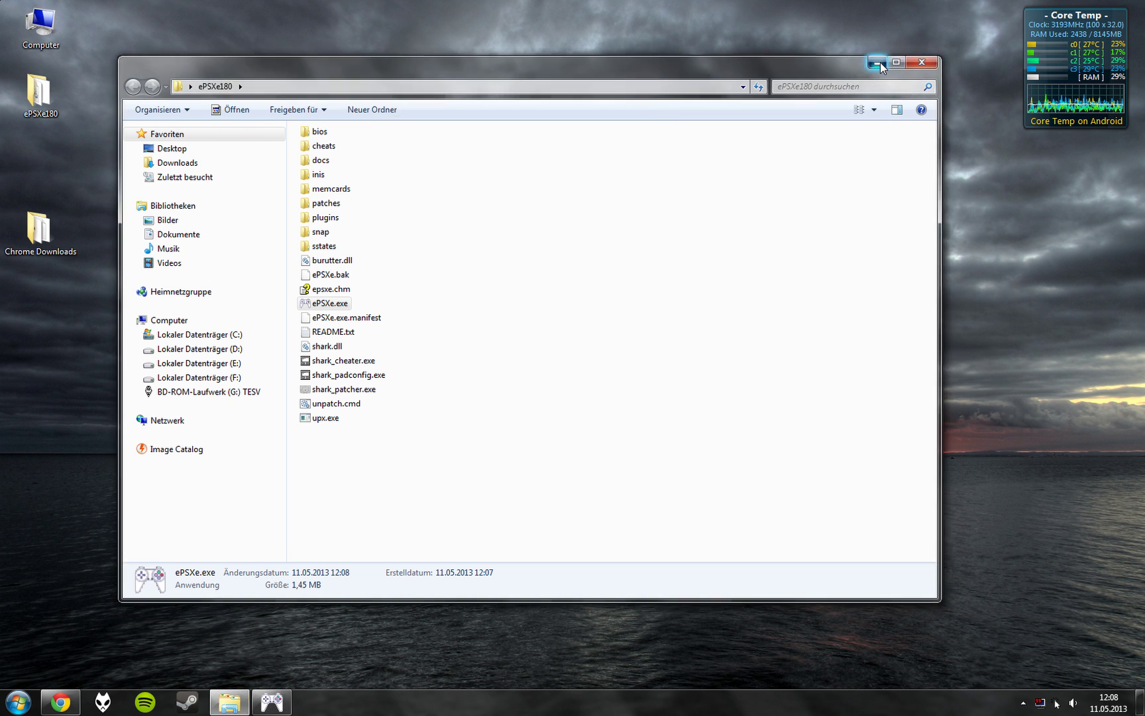
pyautogui.click(463, 147)
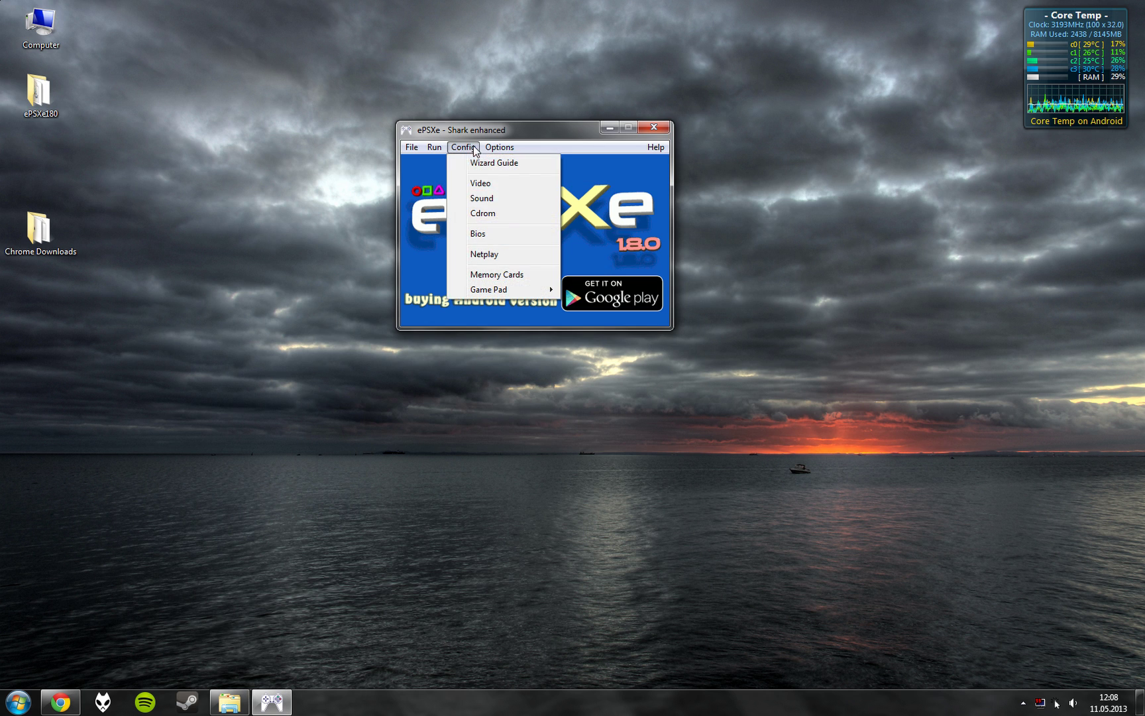
pyautogui.click(480, 235)
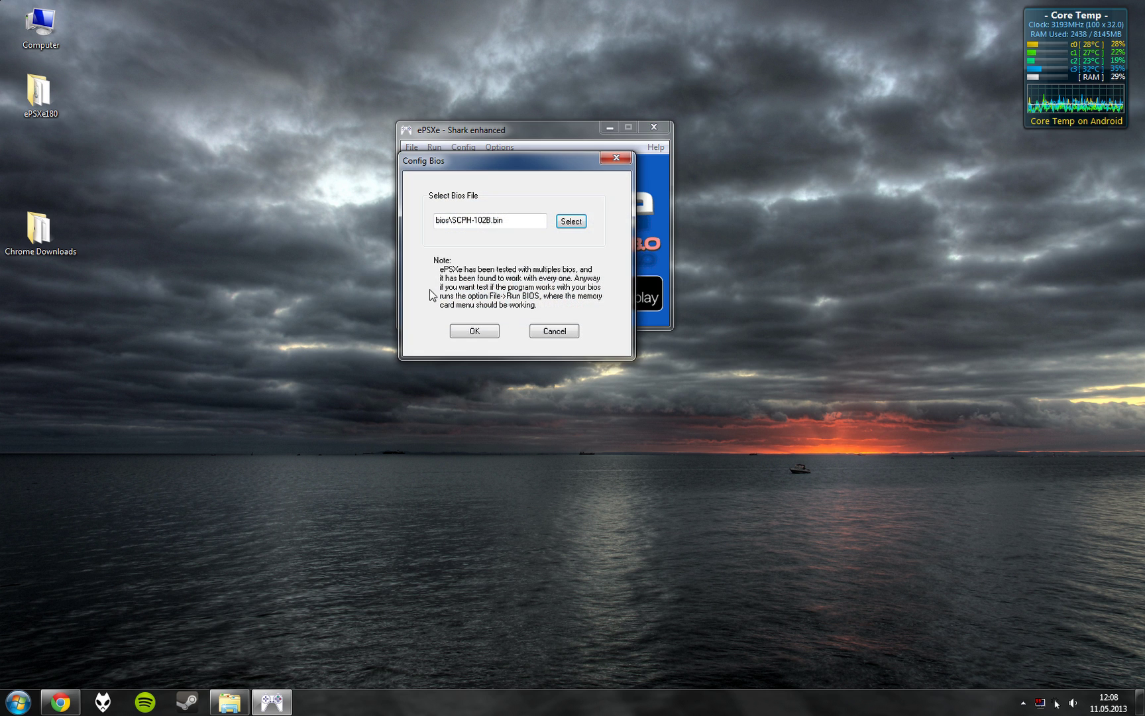
# - Confirm the BIOS path bios\SCPH-102B.bin against the file in the bios folder and accept it
pyautogui.click(230, 701)
pyautogui.doubleClick(331, 131)
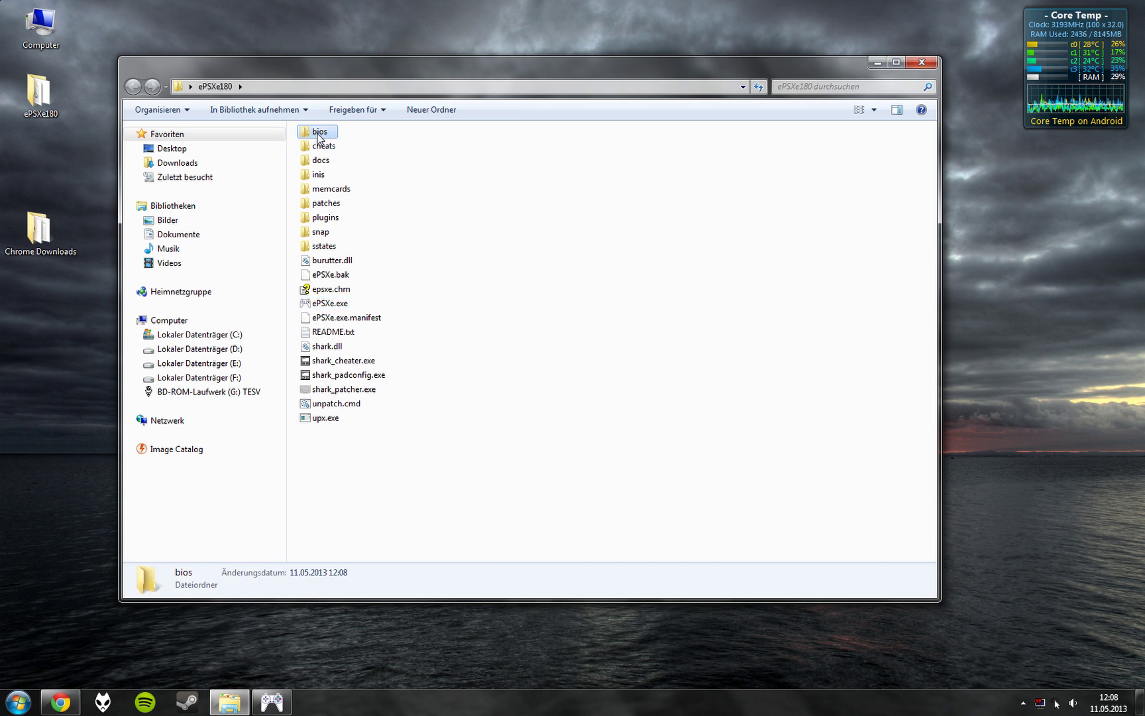
pyautogui.click(370, 147)
pyautogui.click(370, 147)
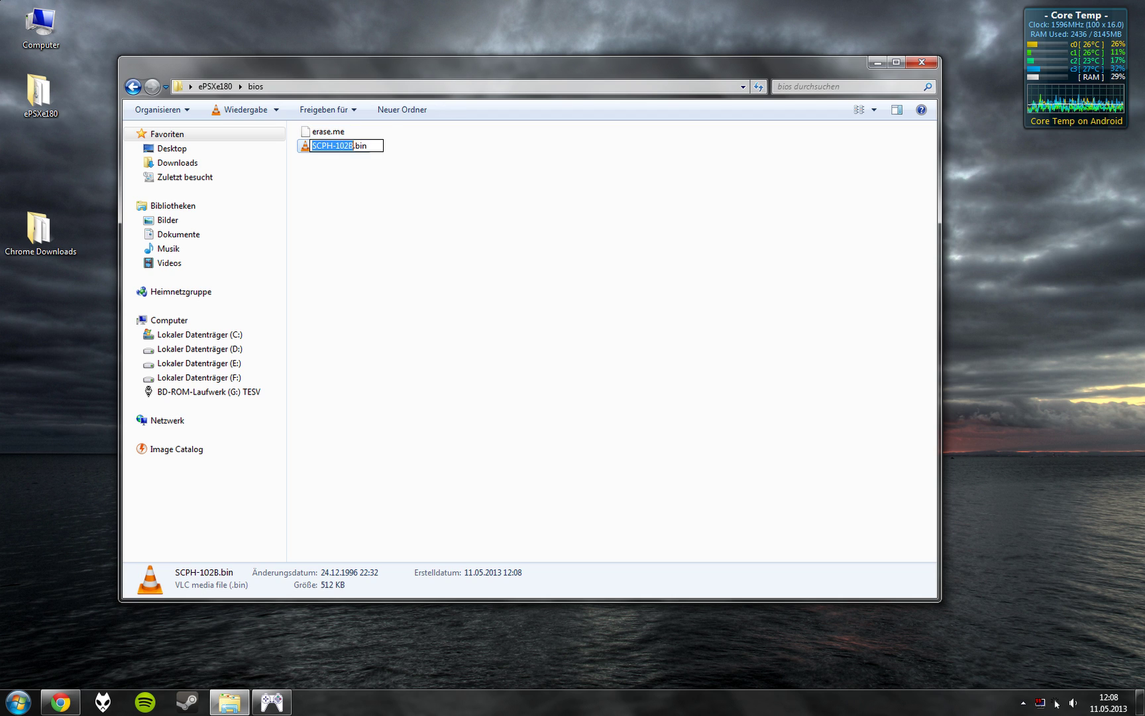
pyautogui.click(271, 701)
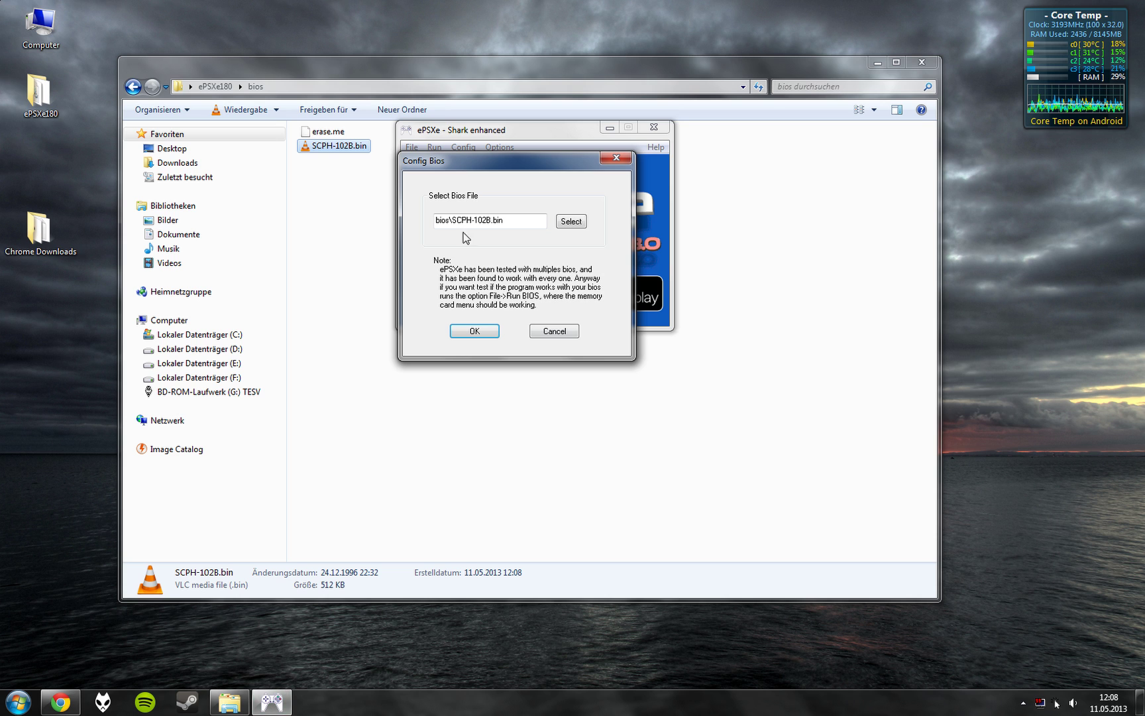
pyautogui.press('Tab')
pyautogui.press('Tab')
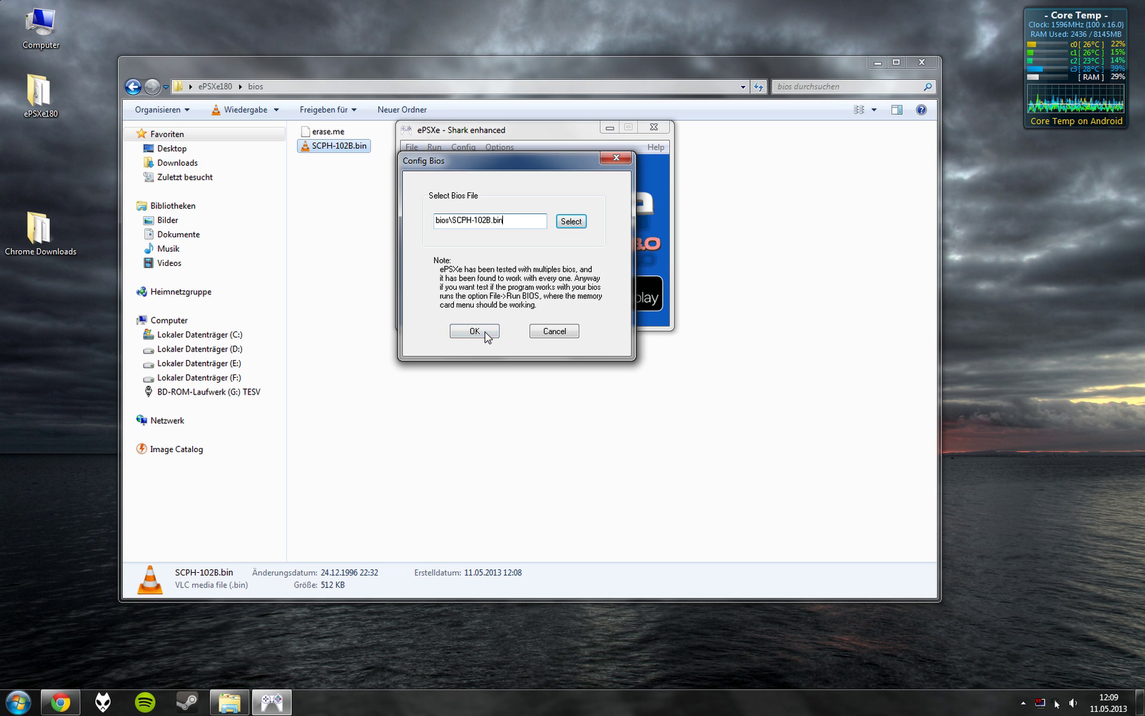
pyautogui.click(474, 330)
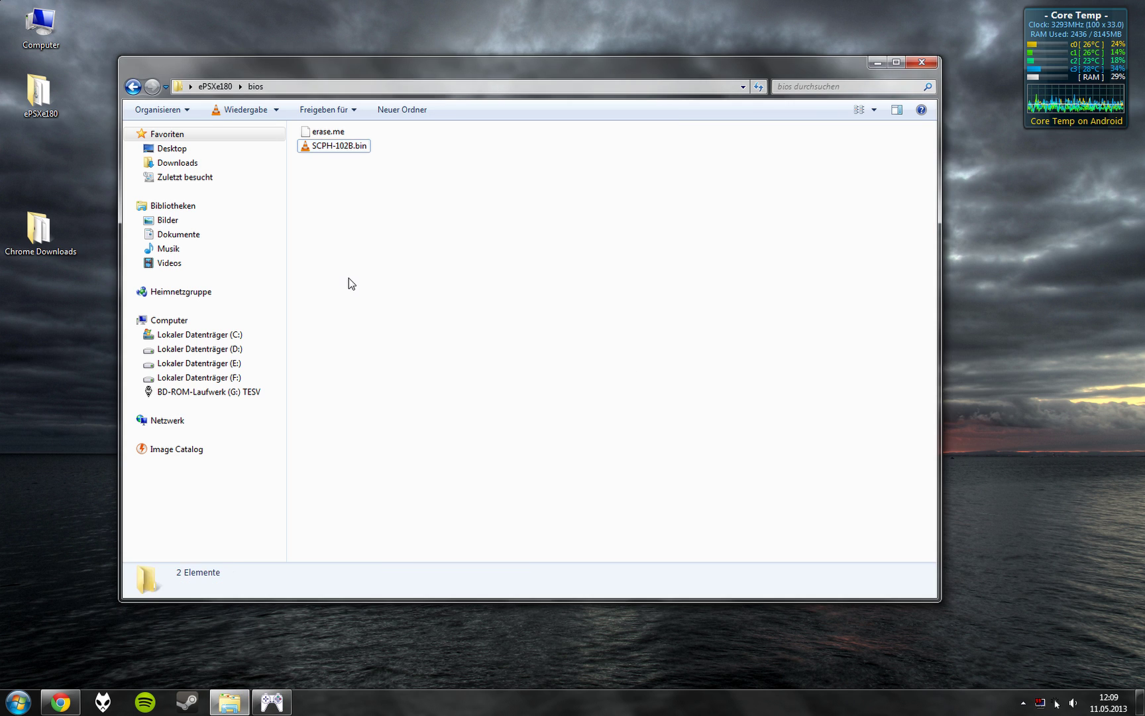
pyautogui.press('BackSpace')
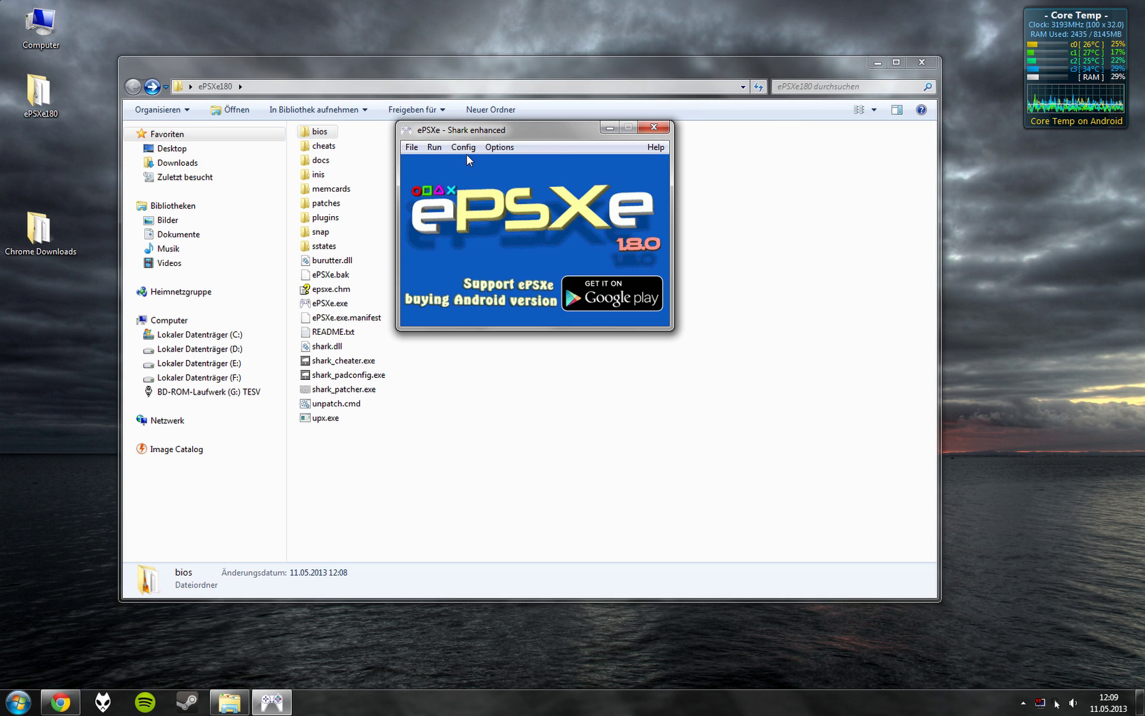
# - Set Port 1 Pad 1 to [SCPH-1200] DualShock with DXJoy1 rumble and save
pyautogui.click(469, 150)
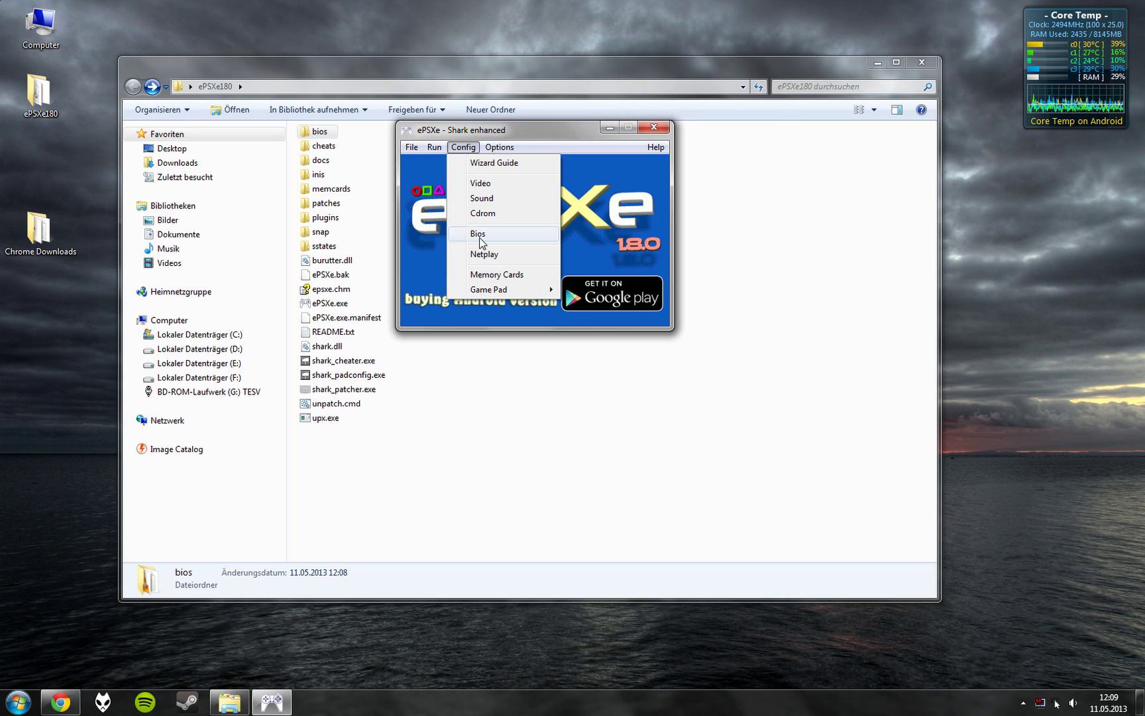
pyautogui.moveTo(492, 290)
pyautogui.moveTo(601, 291)
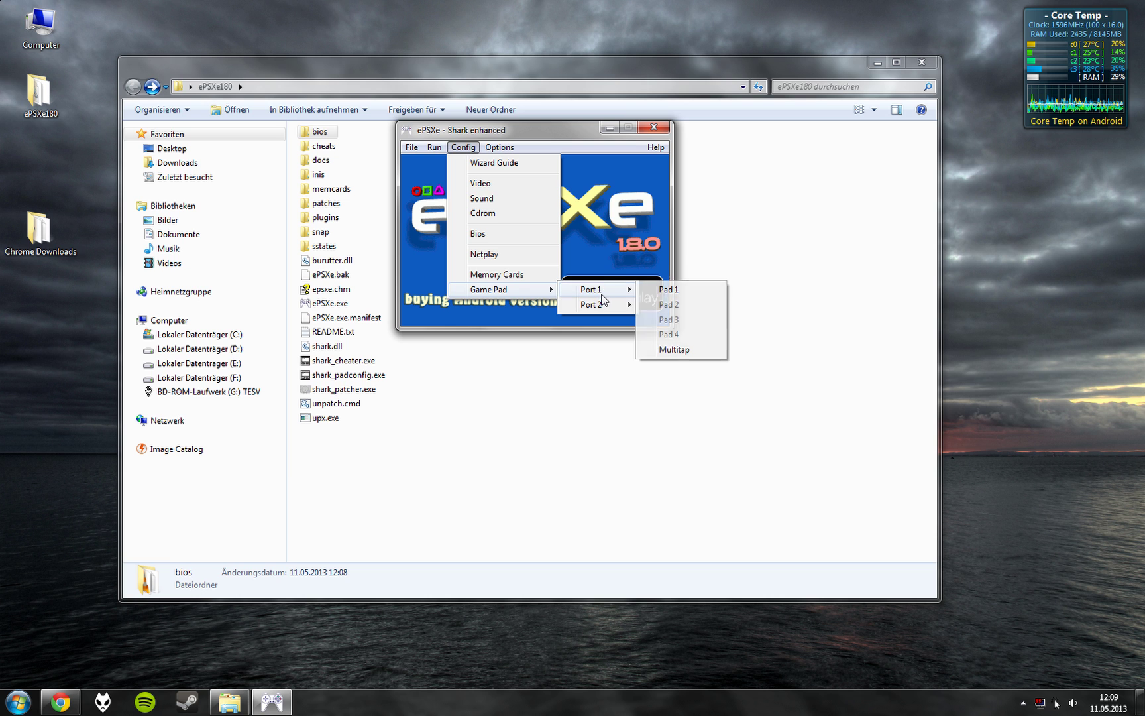
pyautogui.click(669, 289)
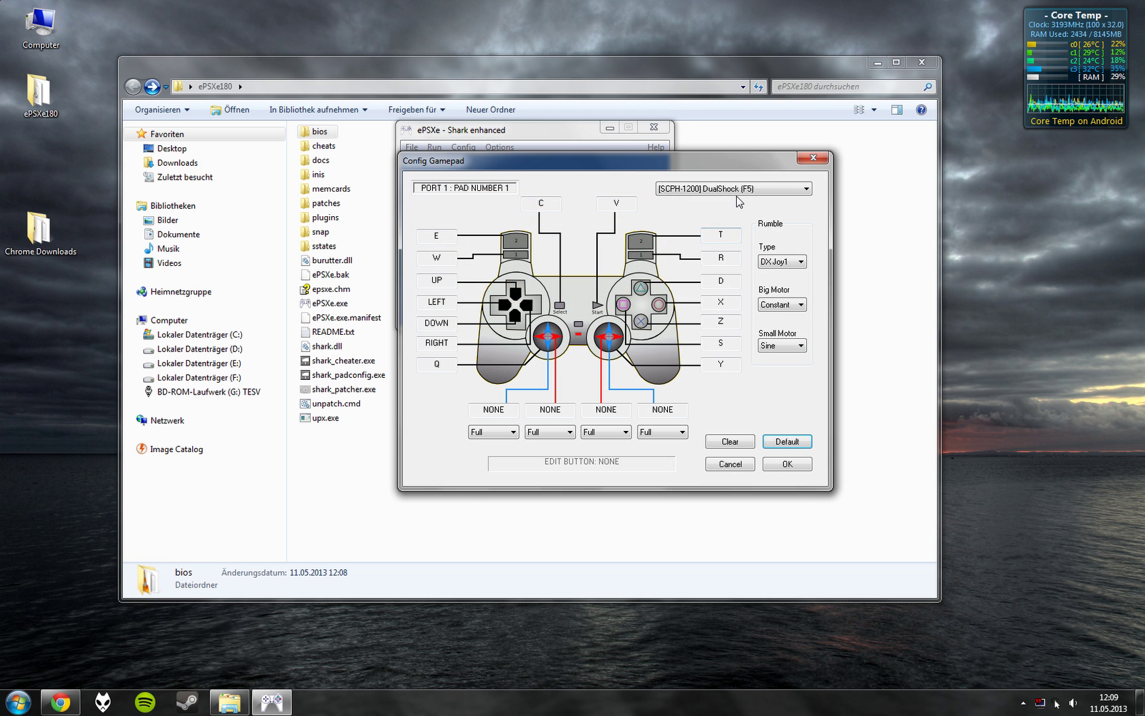
pyautogui.click(737, 190)
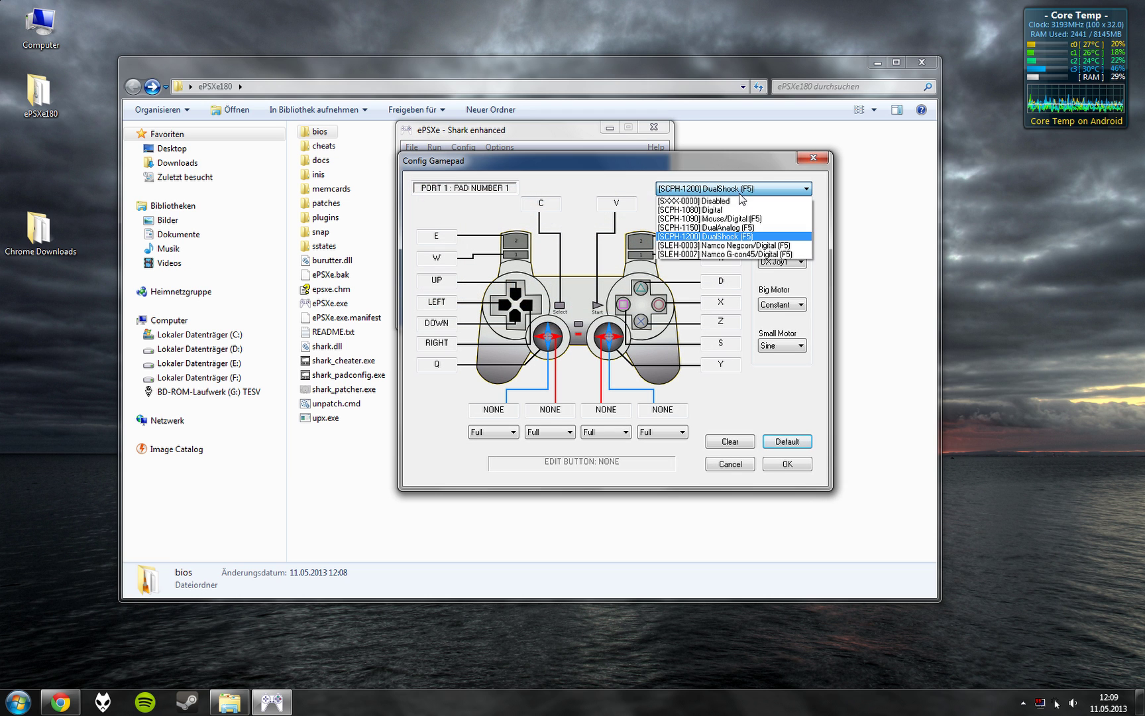
pyautogui.click(744, 237)
pyautogui.click(787, 264)
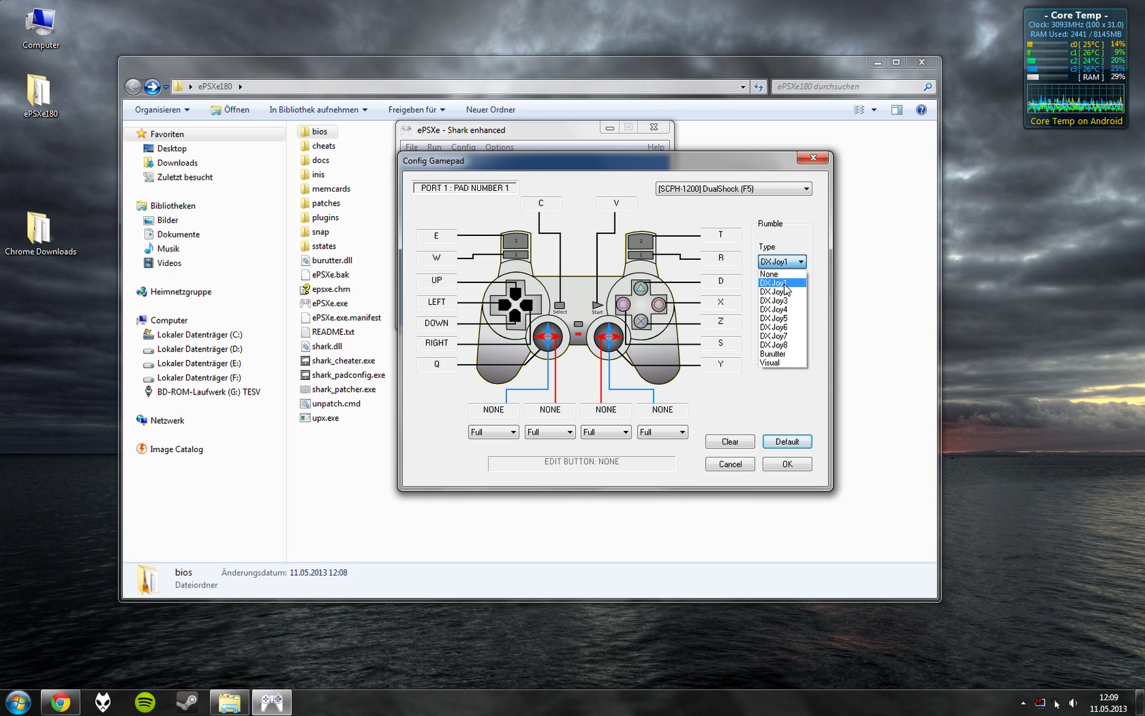
pyautogui.click(786, 288)
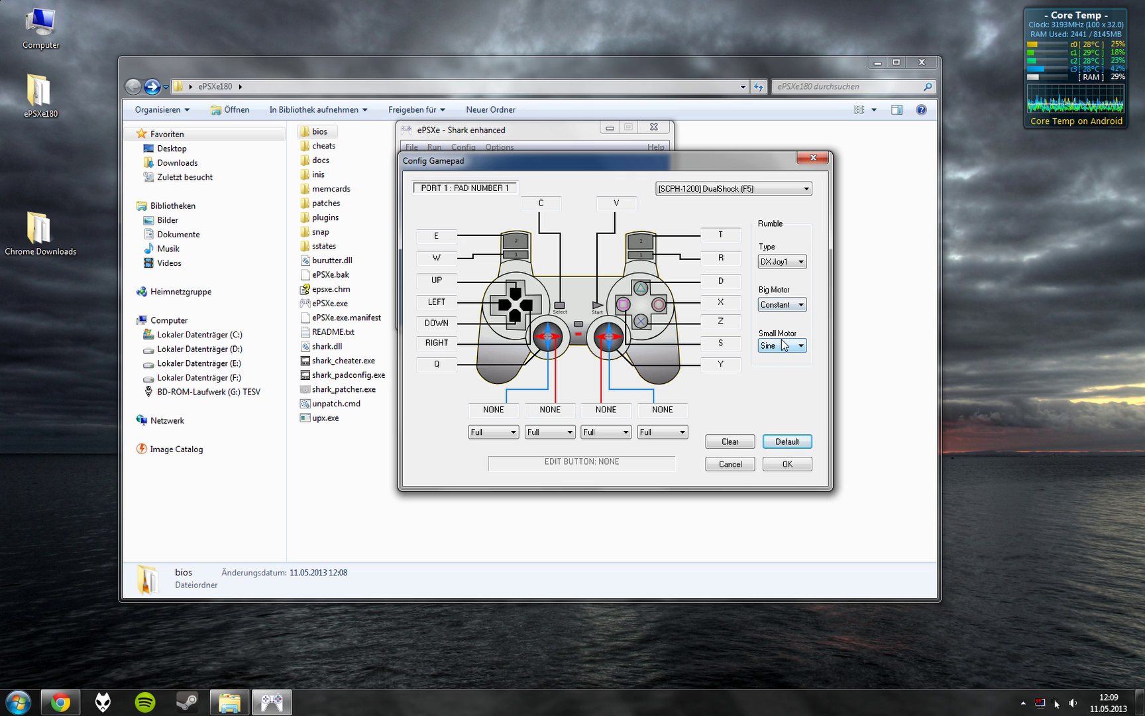
pyautogui.click(787, 463)
# - Select the P.E.Op.S. sound plugin and open its settings
pyautogui.click(464, 152)
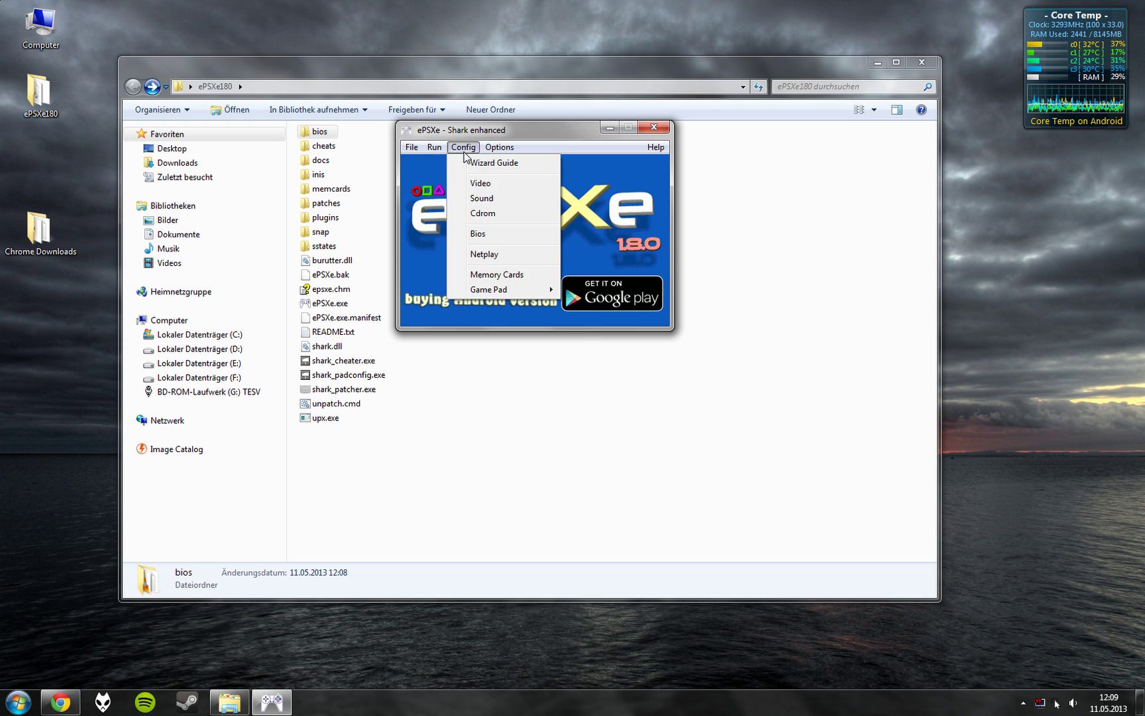
pyautogui.click(482, 198)
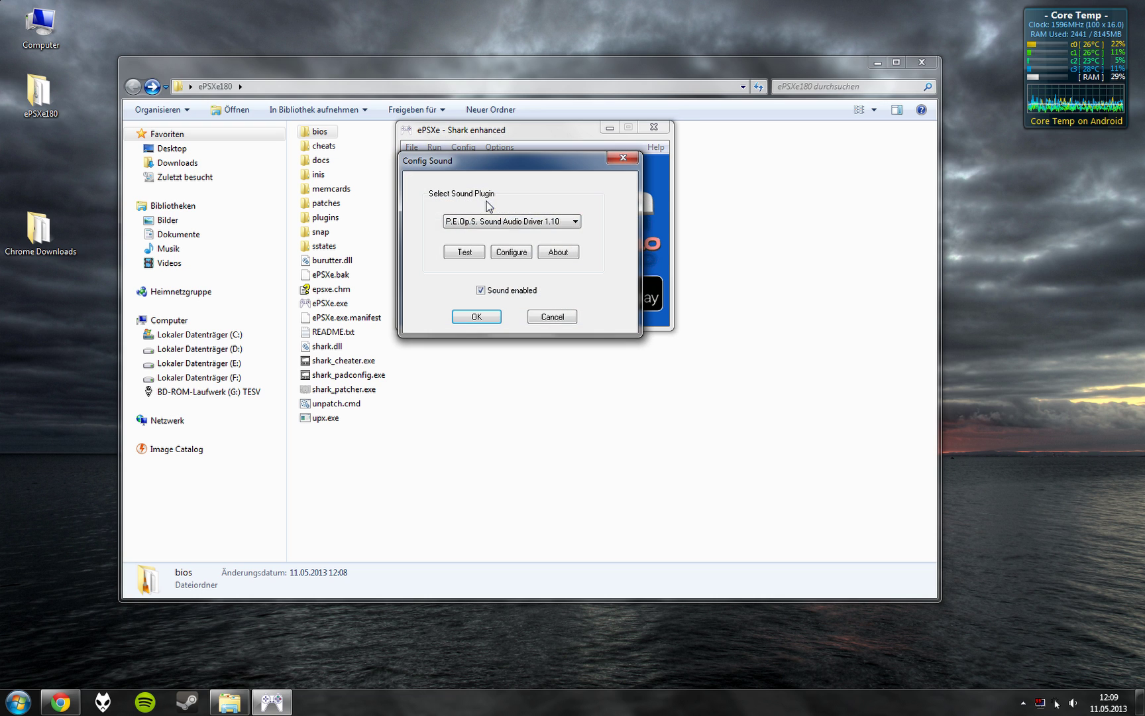
pyautogui.click(540, 226)
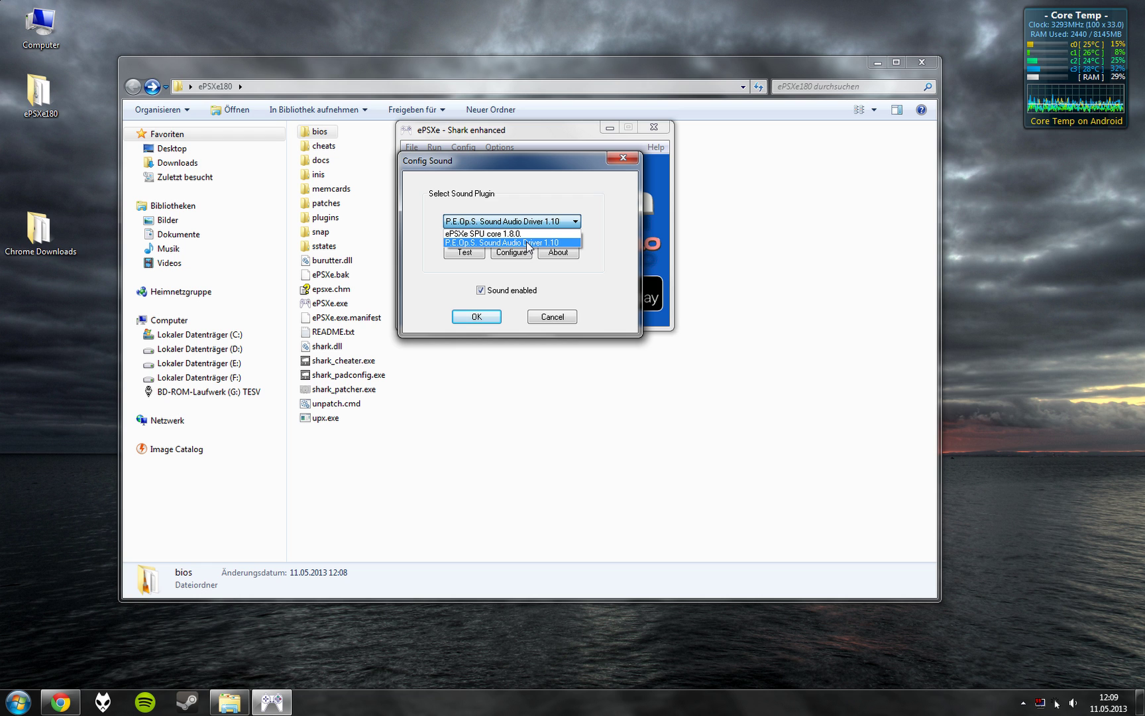
pyautogui.click(528, 243)
pyautogui.click(528, 253)
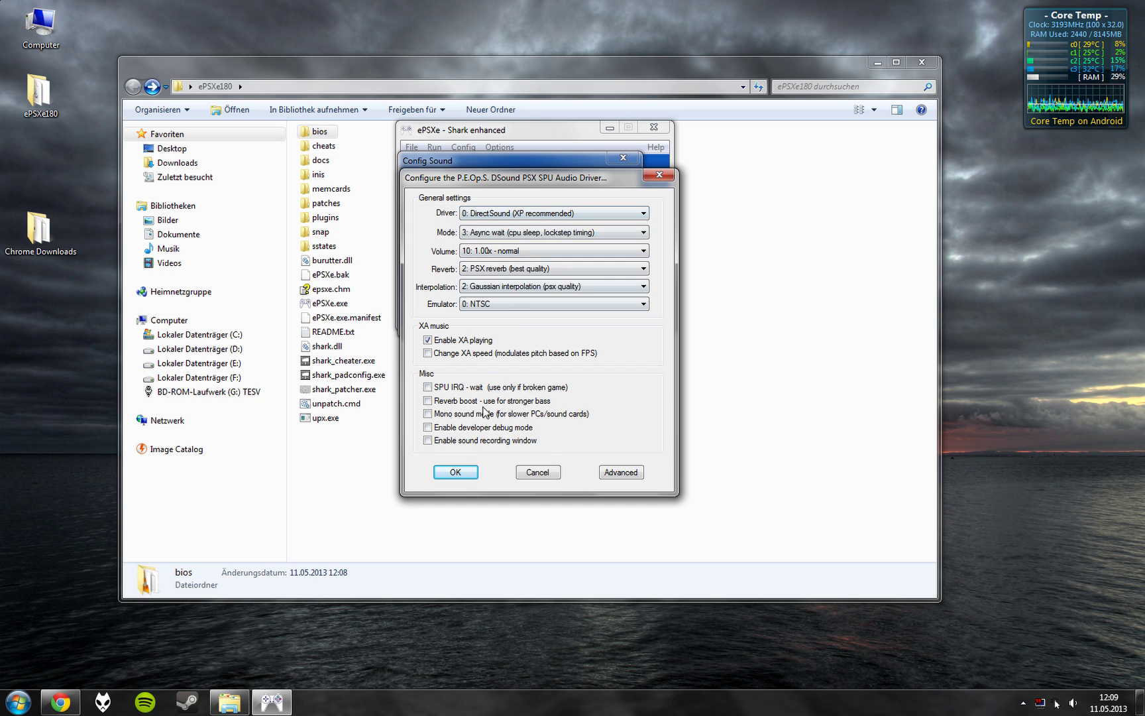
# - Tick Reverb boost, keep the DirectSound driver, and save the sound configuration
pyautogui.click(449, 402)
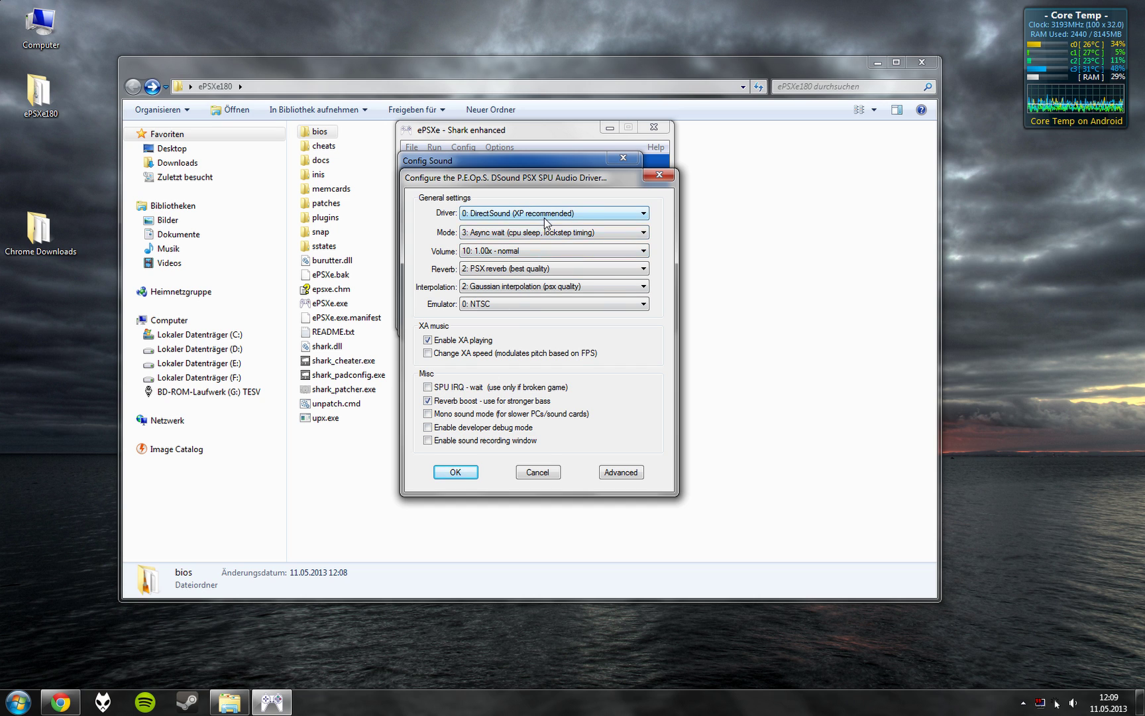
pyautogui.click(545, 213)
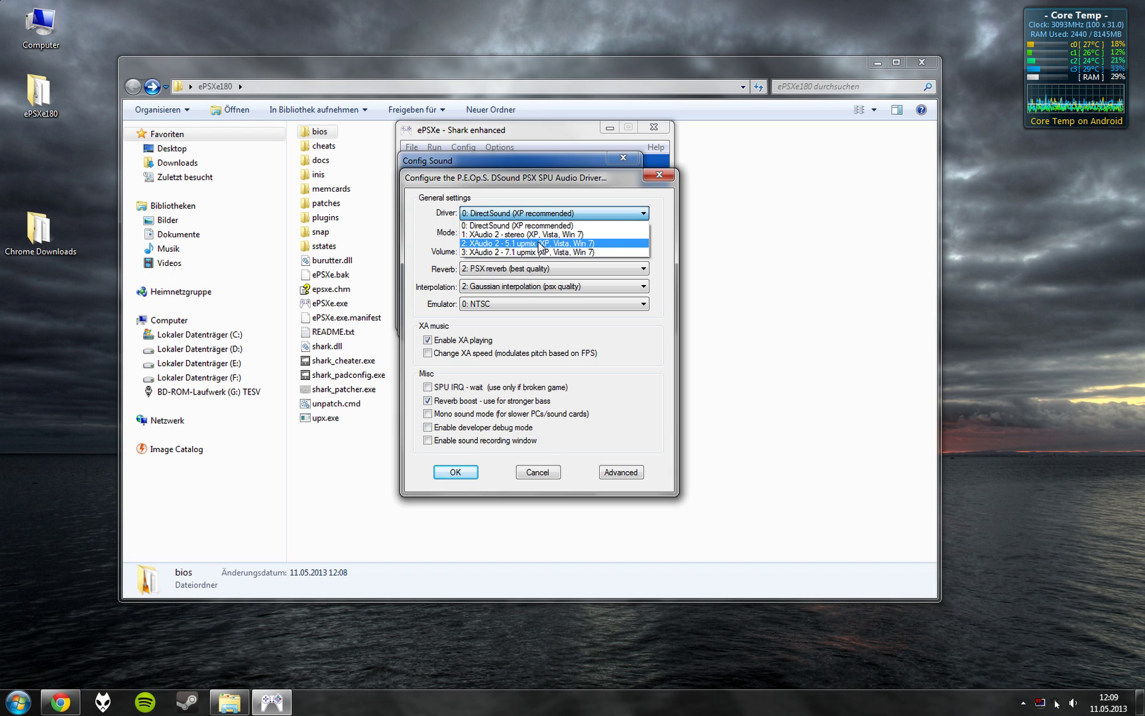
pyautogui.click(573, 209)
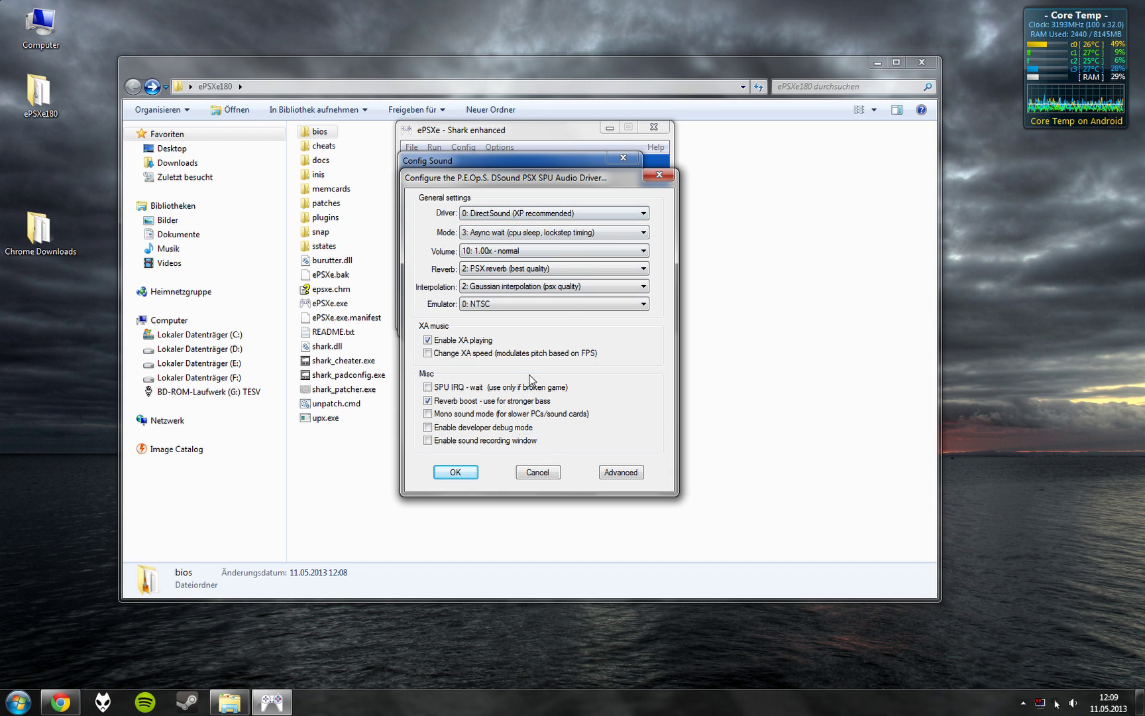
pyautogui.click(469, 471)
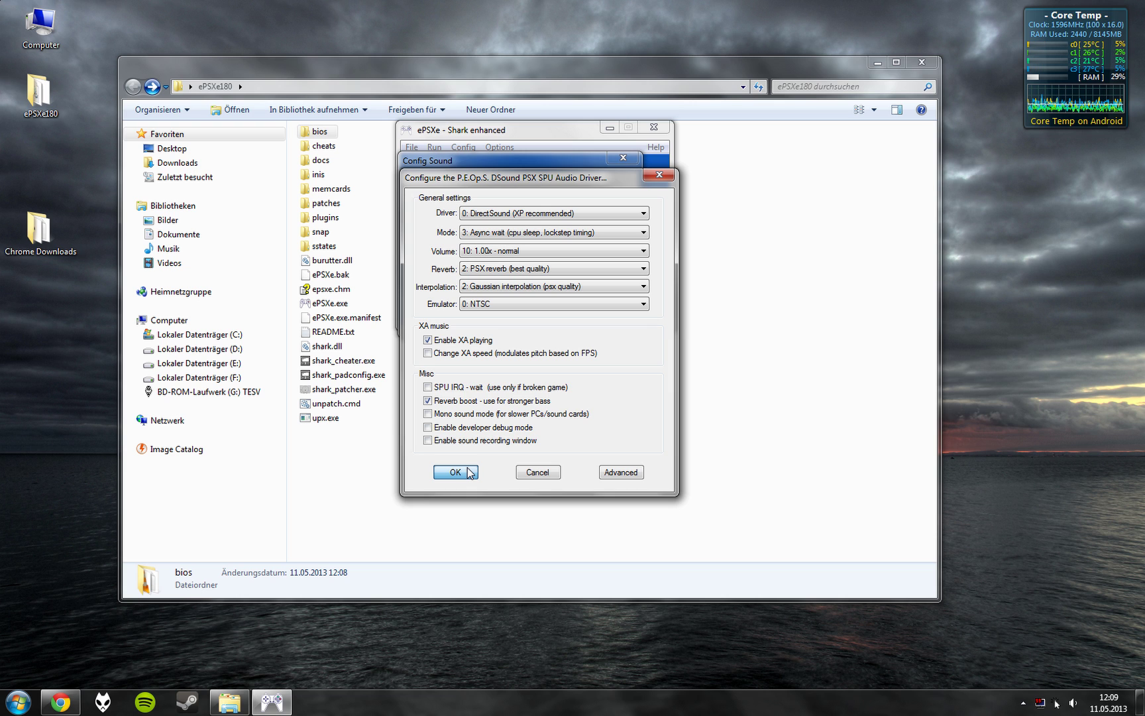
pyautogui.click(455, 471)
pyautogui.click(477, 316)
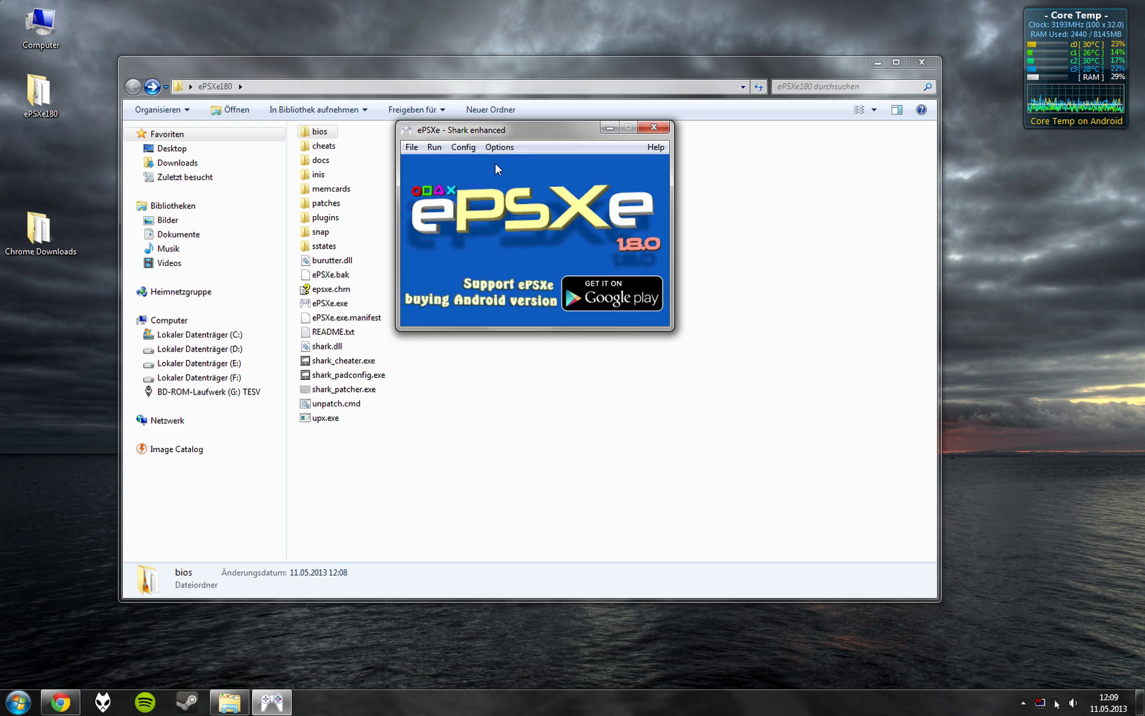
pyautogui.click(464, 147)
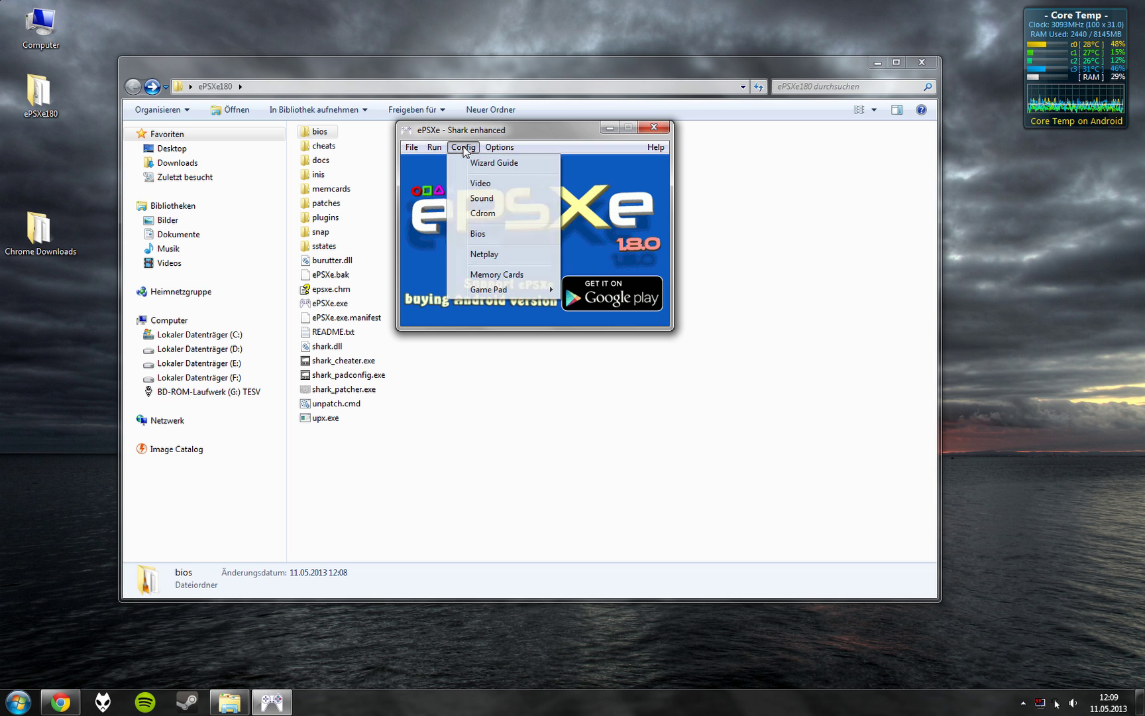
# - Select Pete's OpenGL2 Driver 2.9 with 1680 x 1050 desktop resolution, then launch Calculator
pyautogui.click(496, 185)
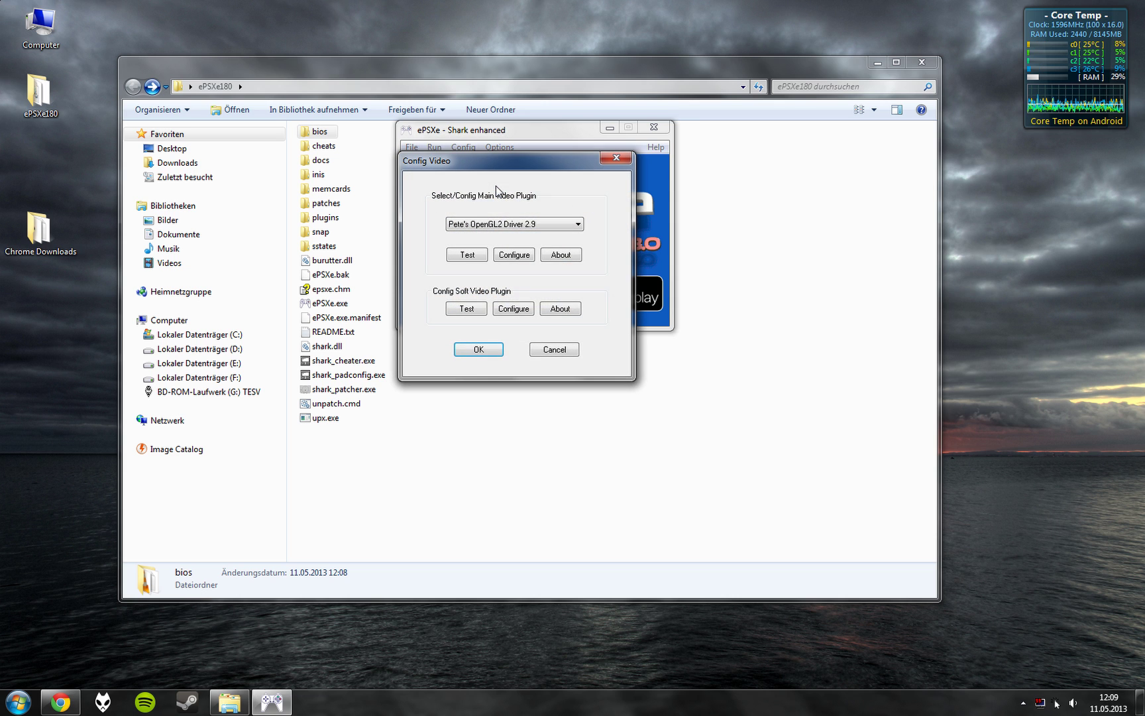
pyautogui.click(508, 224)
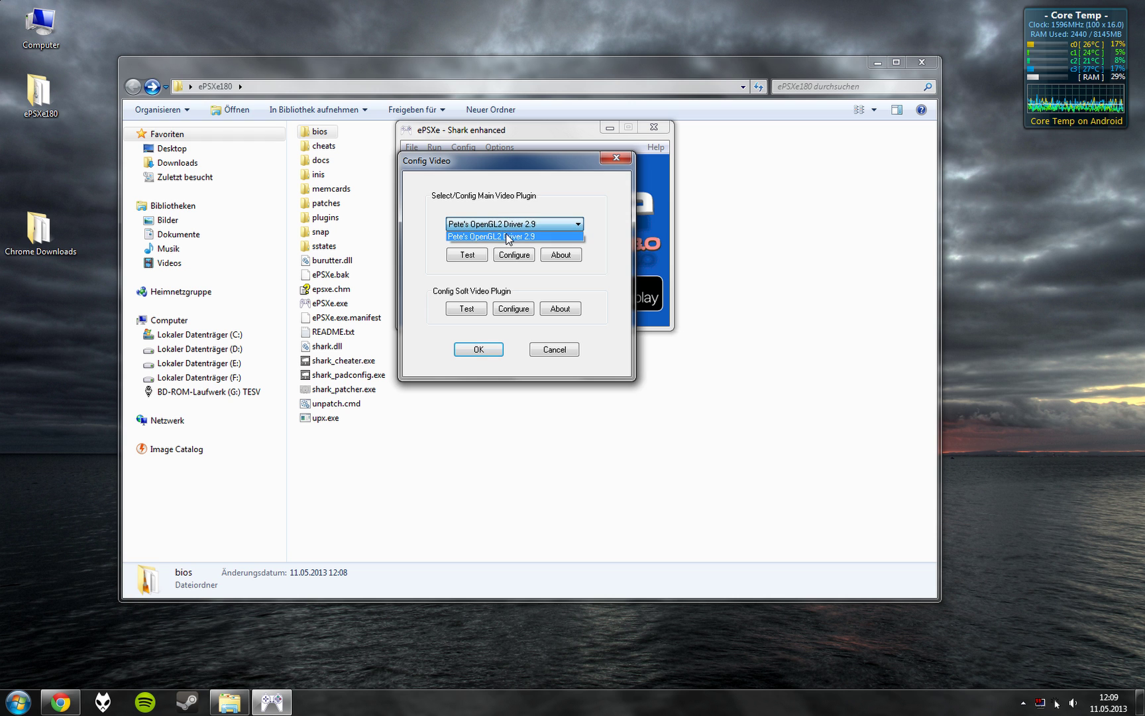
pyautogui.click(508, 237)
pyautogui.click(520, 255)
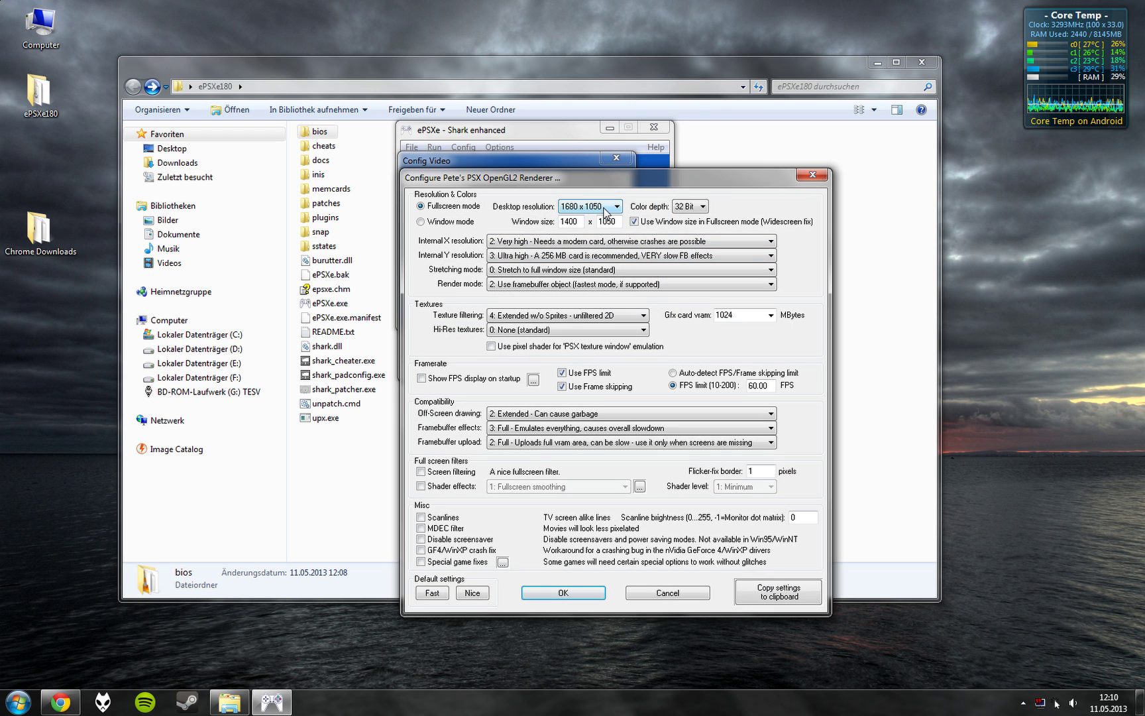
pyautogui.click(605, 210)
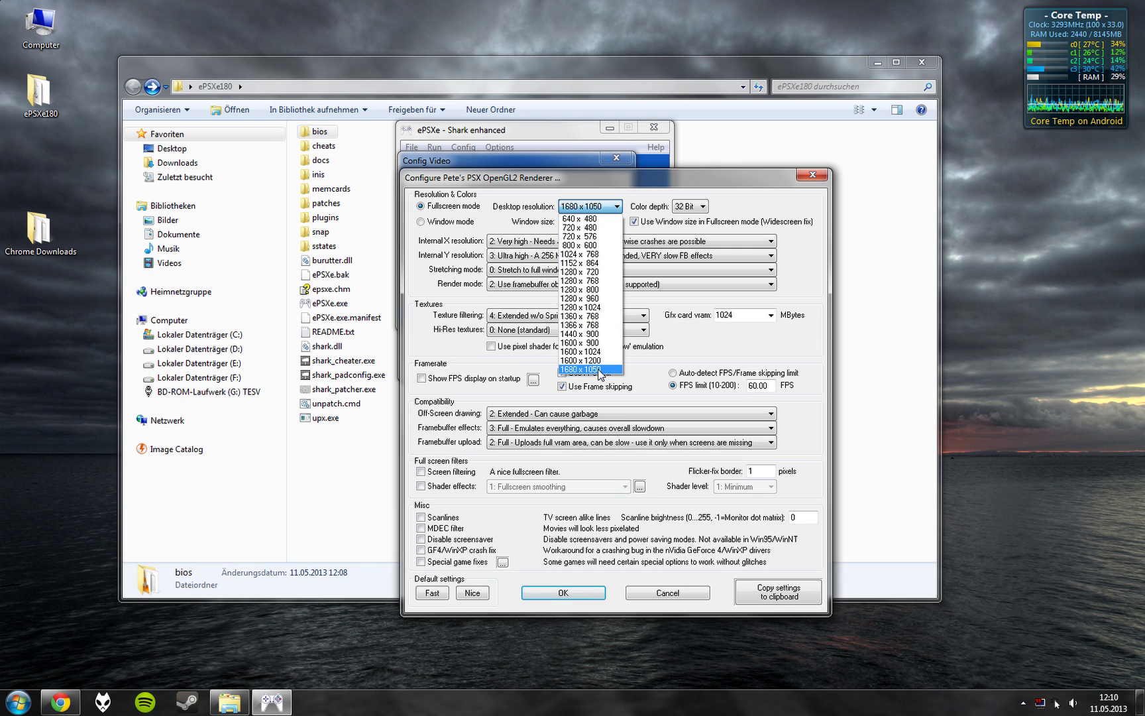
pyautogui.click(599, 369)
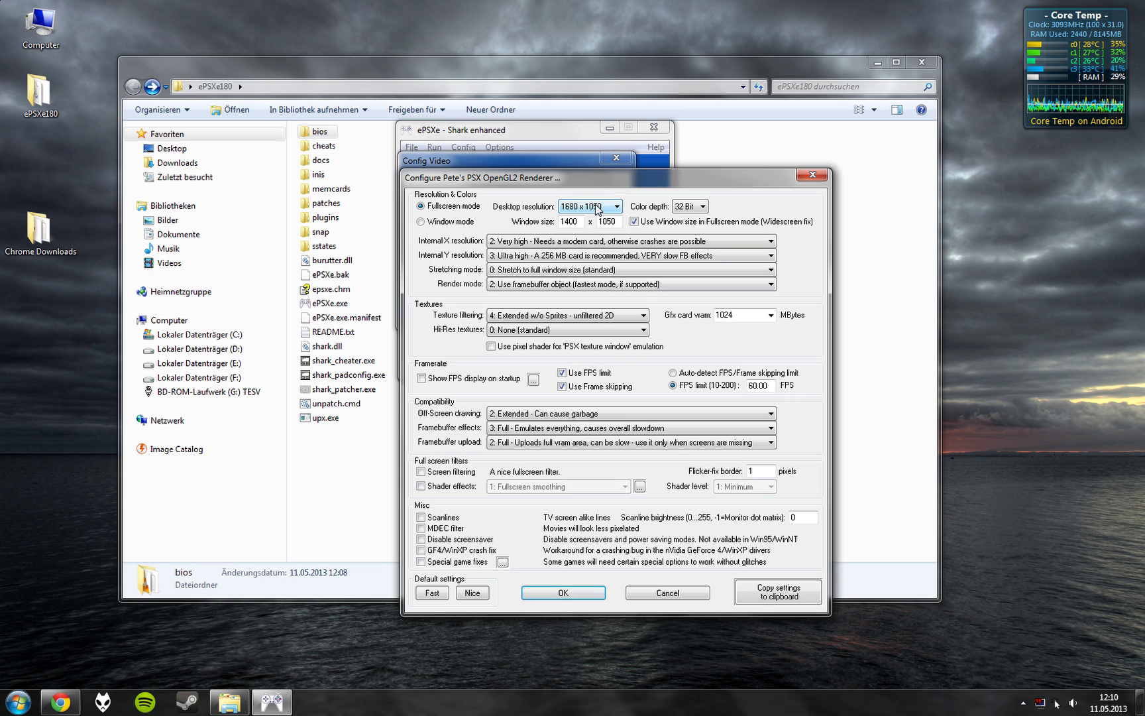
pyautogui.click(625, 222)
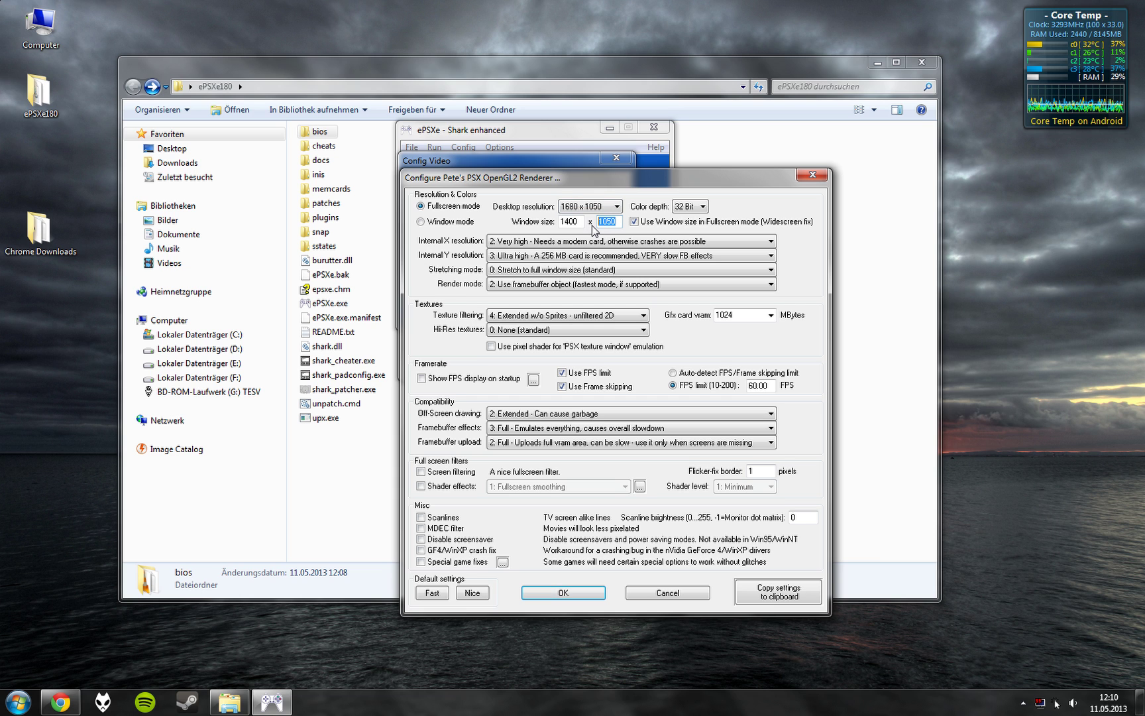
pyautogui.press('XF86Calculator')
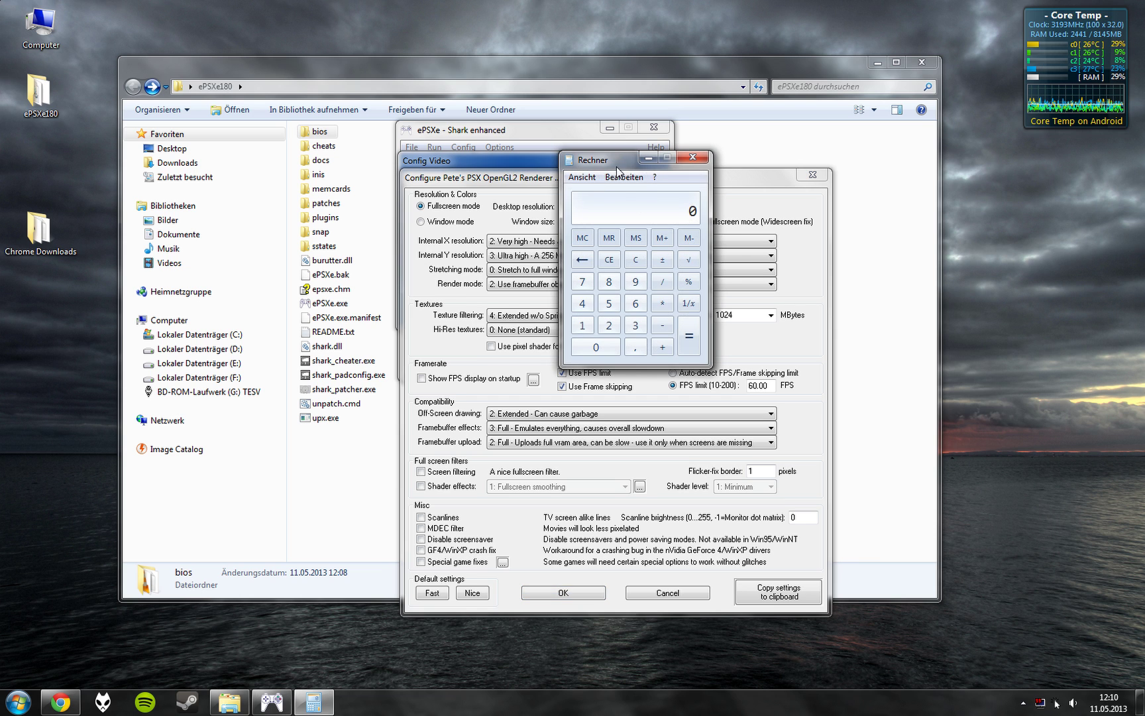
# - Place Calculator beside the OpenGL2 renderer settings and compute 1050 / 3 × 4 = 1400
pyautogui.moveTo(616, 167); pyautogui.dragTo(936, 198)
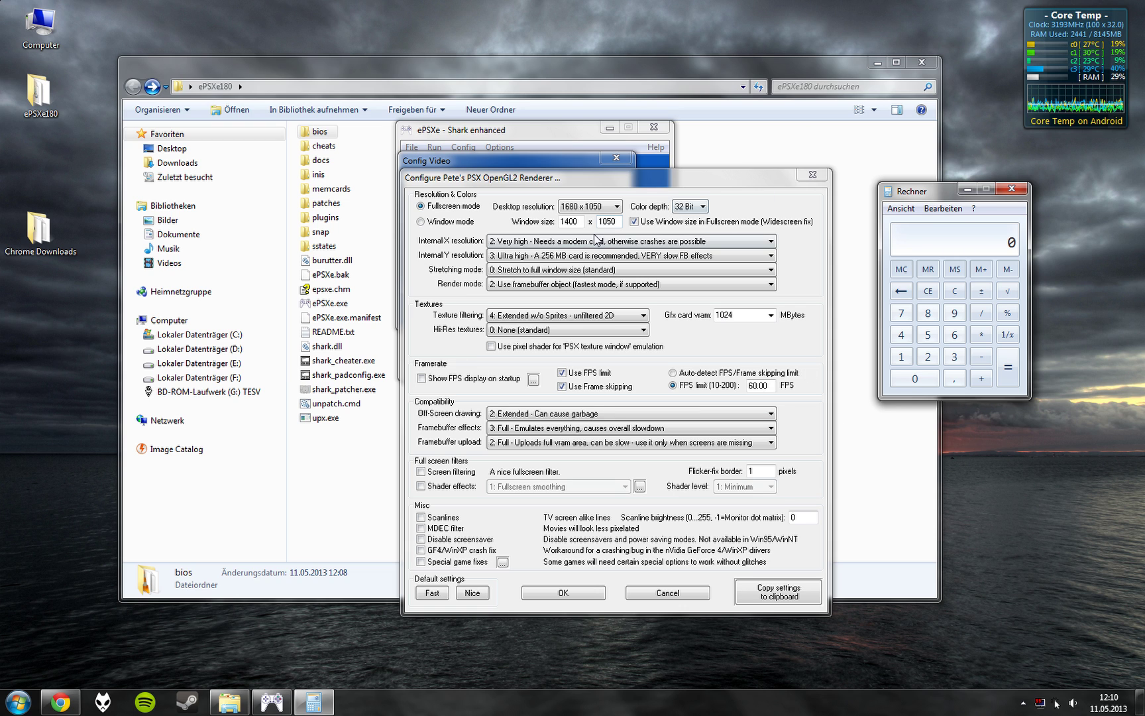
pyautogui.write('050')
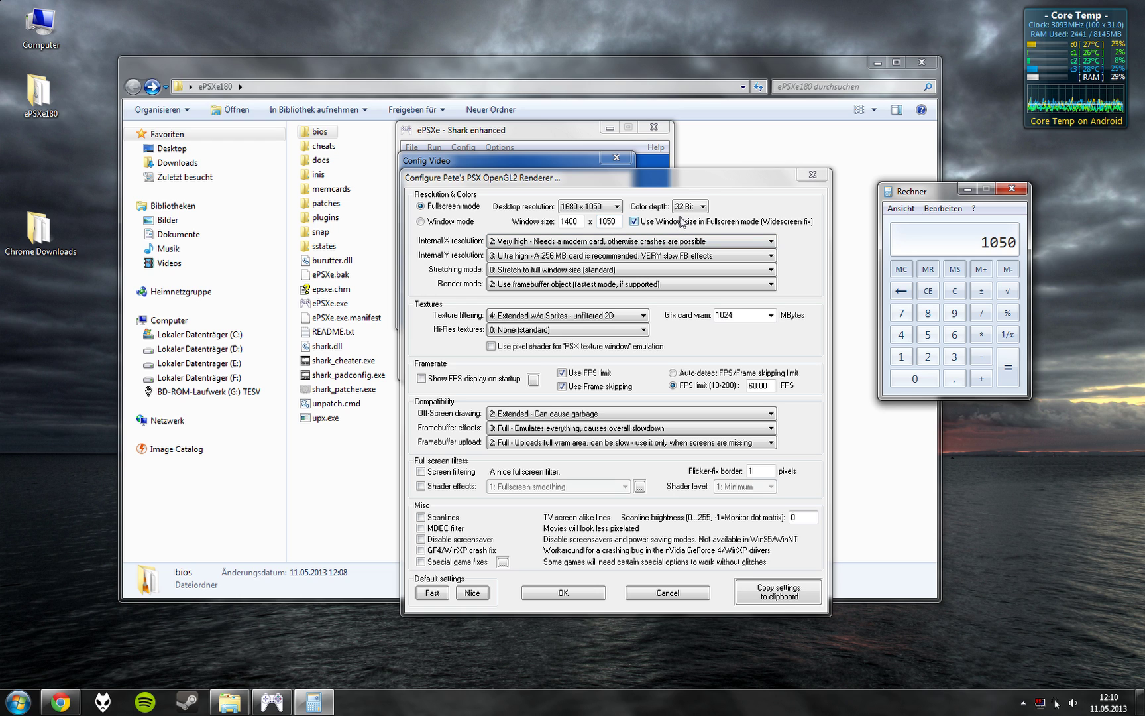
pyautogui.write('/3=*4')
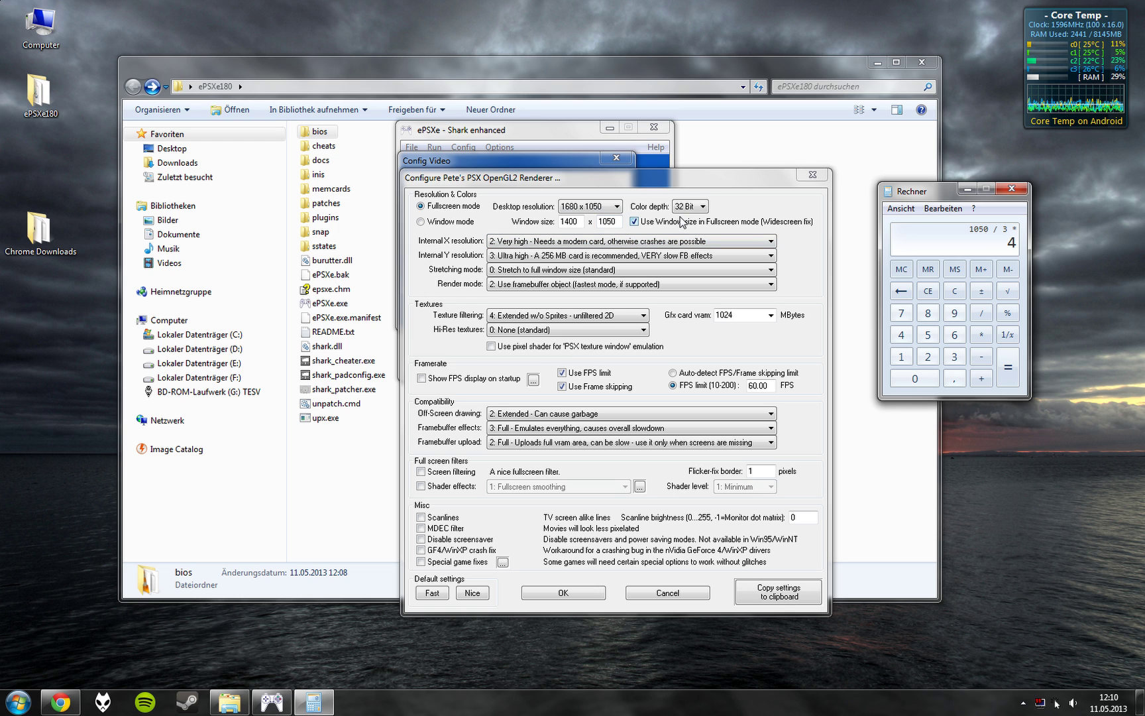
pyautogui.write('=')
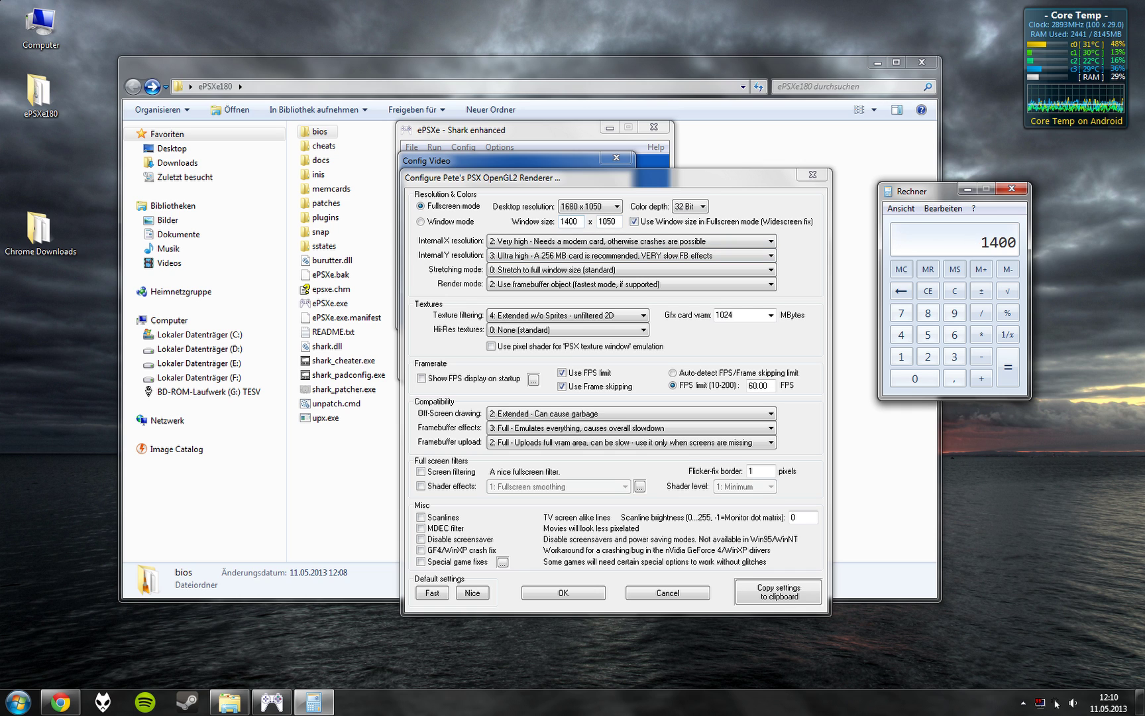
pyautogui.click(574, 221)
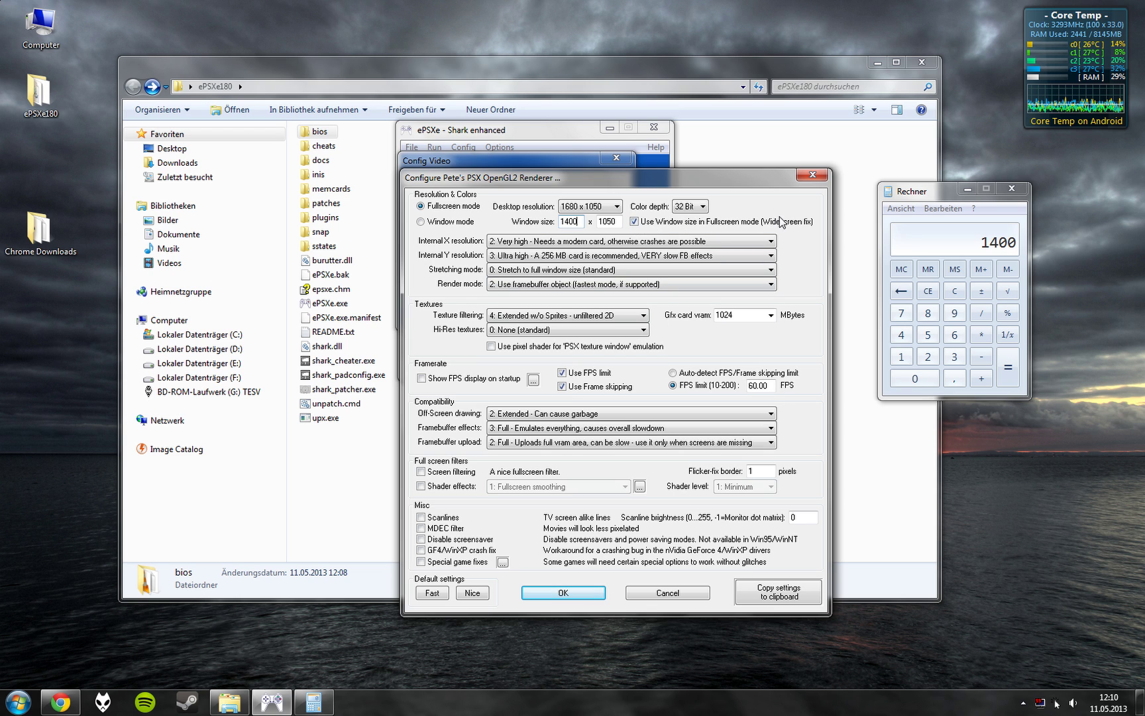
pyautogui.click(542, 242)
pyautogui.click(542, 242)
pyautogui.click(542, 256)
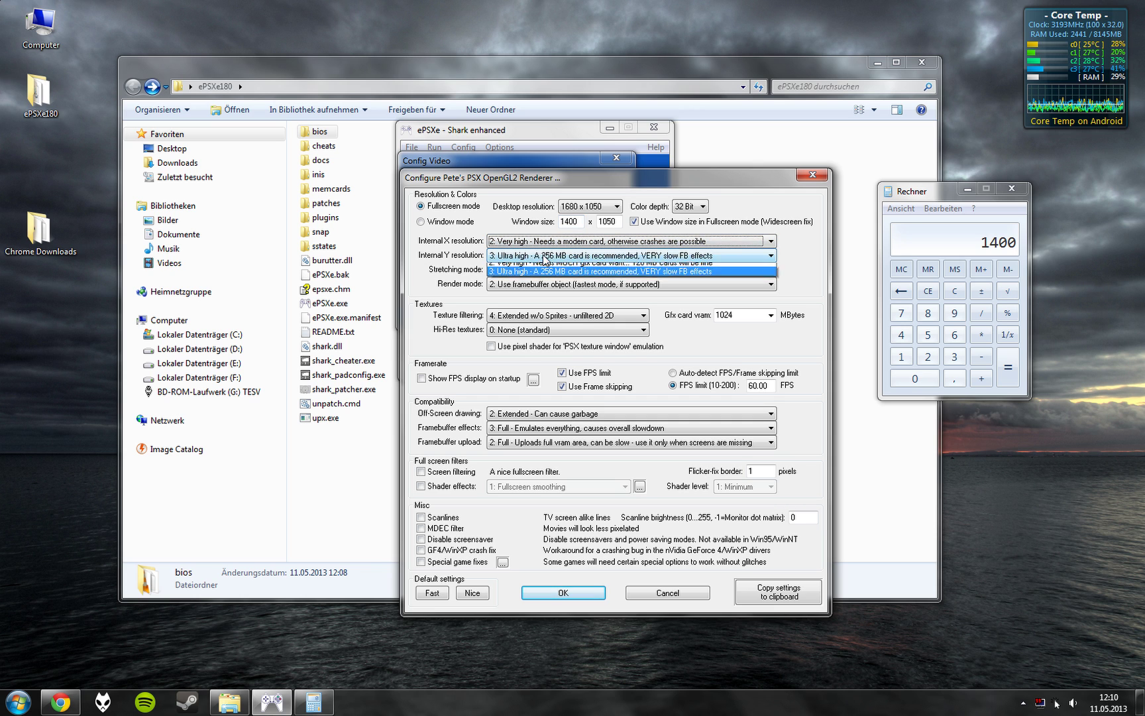
pyautogui.click(539, 294)
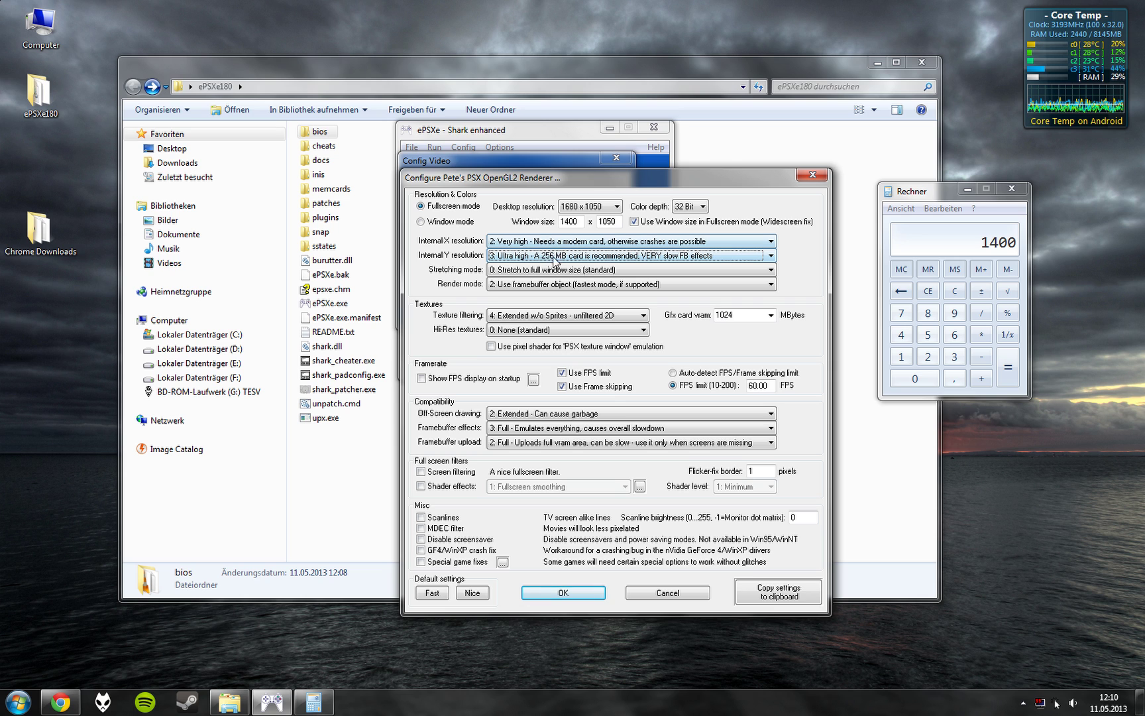
pyautogui.click(547, 291)
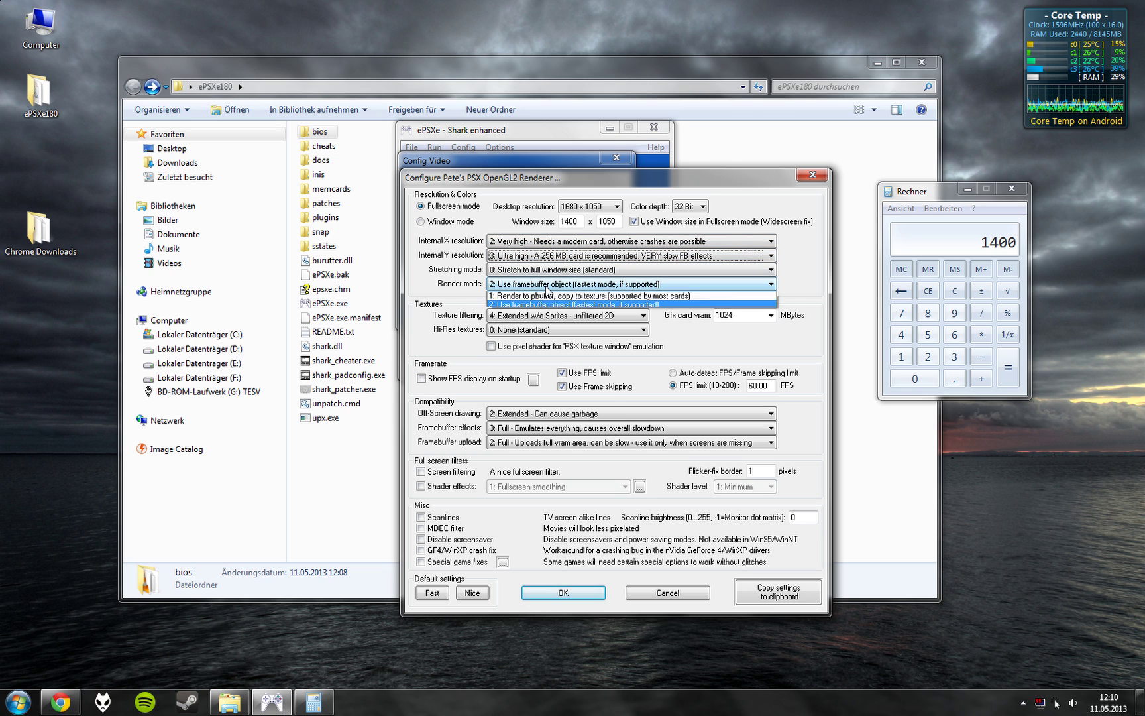
pyautogui.click(548, 310)
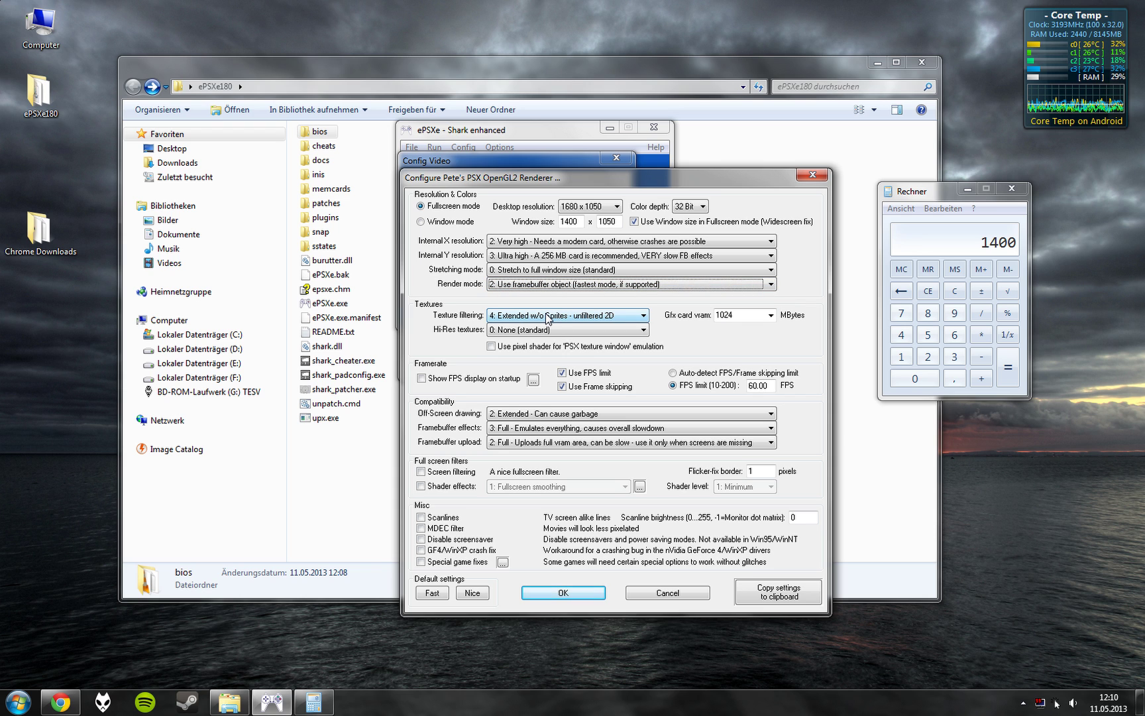
pyautogui.click(619, 313)
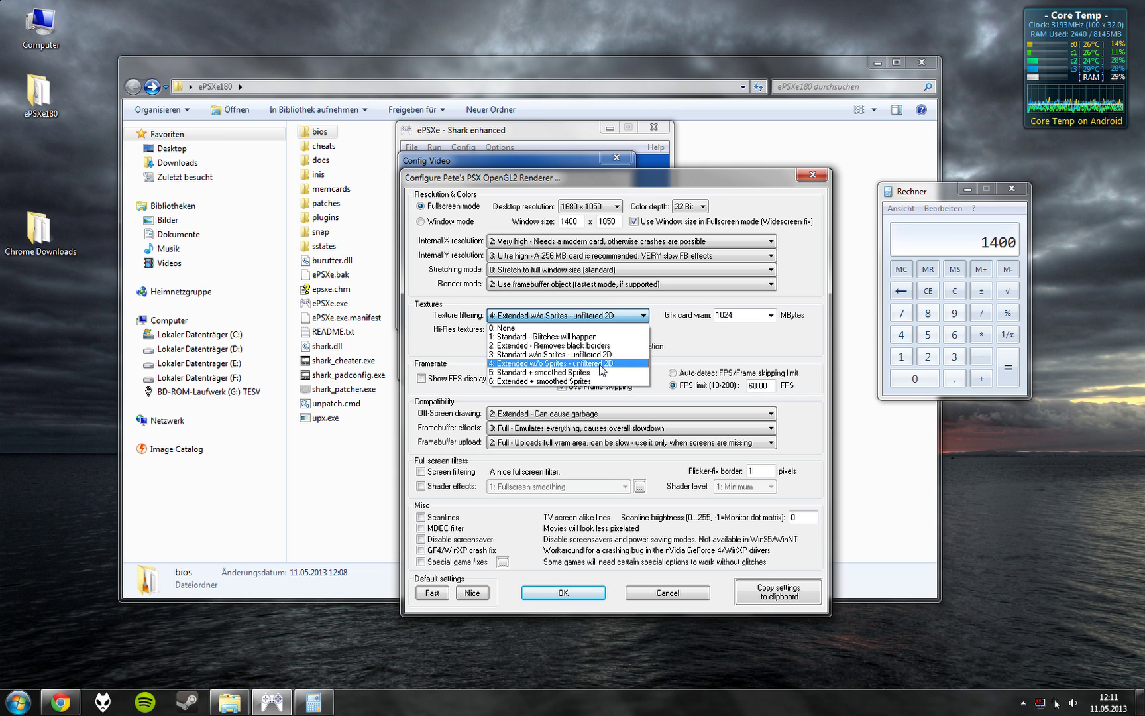
pyautogui.click(599, 365)
pyautogui.click(599, 318)
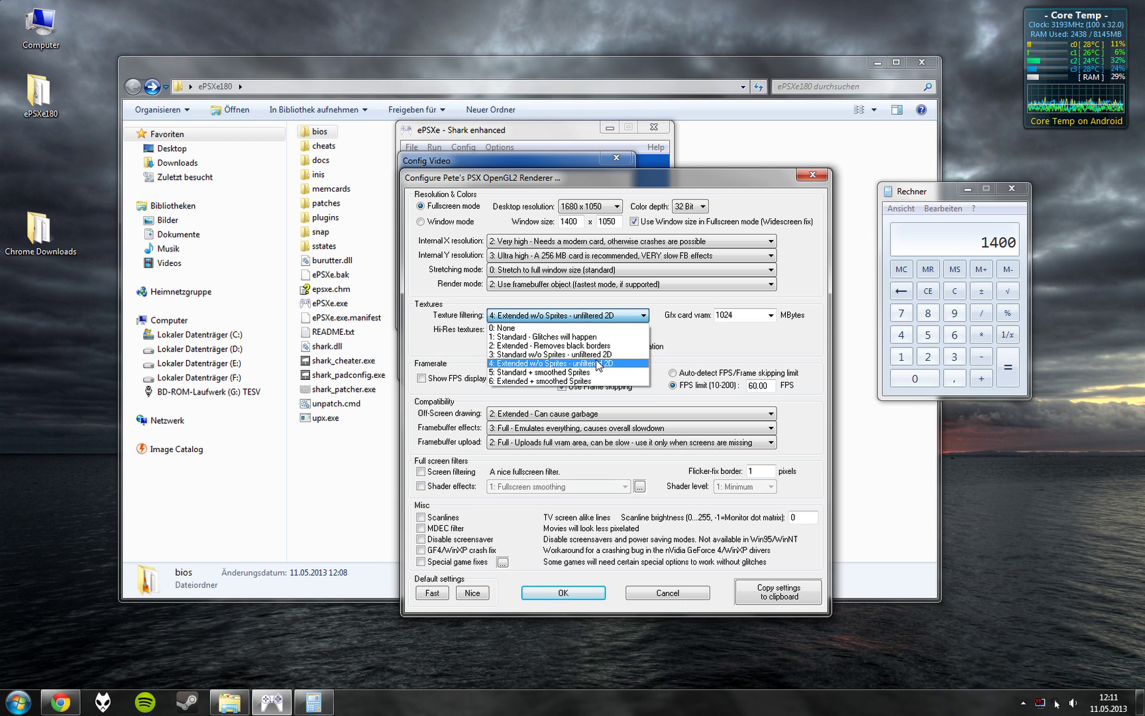
pyautogui.click(598, 364)
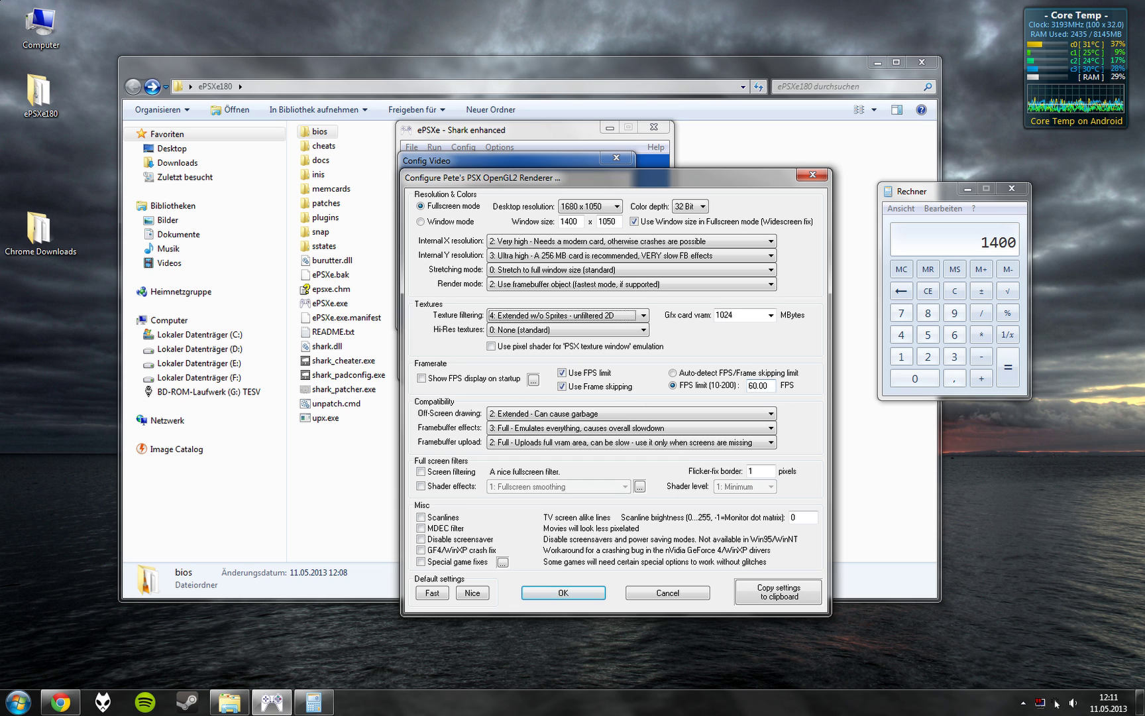
pyautogui.click(532, 420)
pyautogui.click(533, 420)
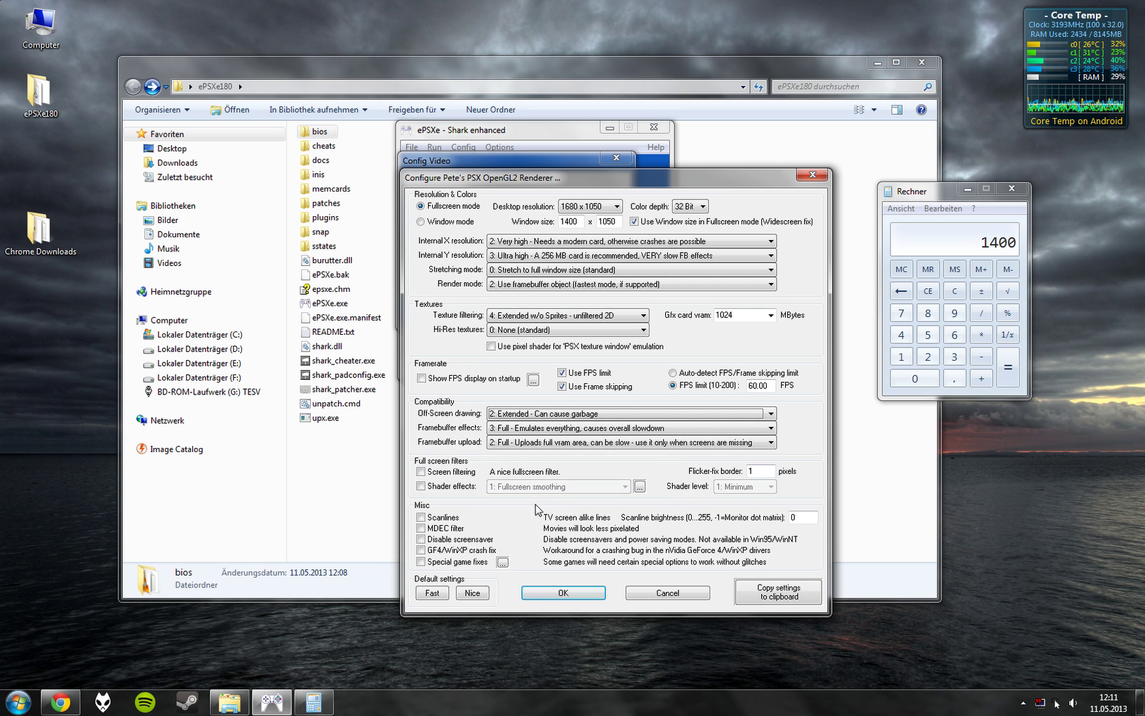
# - Confirm Pete's OpenGL2 settings and the Config Video dialog, then bring up the File menu
pyautogui.click(585, 591)
pyautogui.click(479, 357)
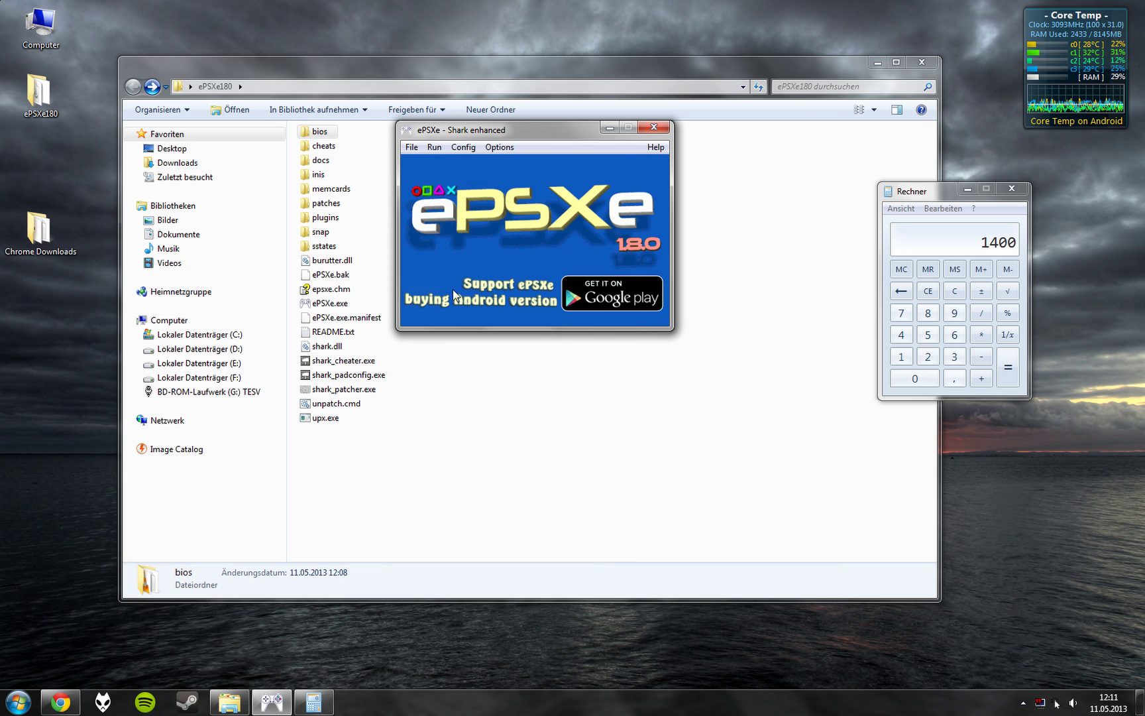
pyautogui.click(411, 147)
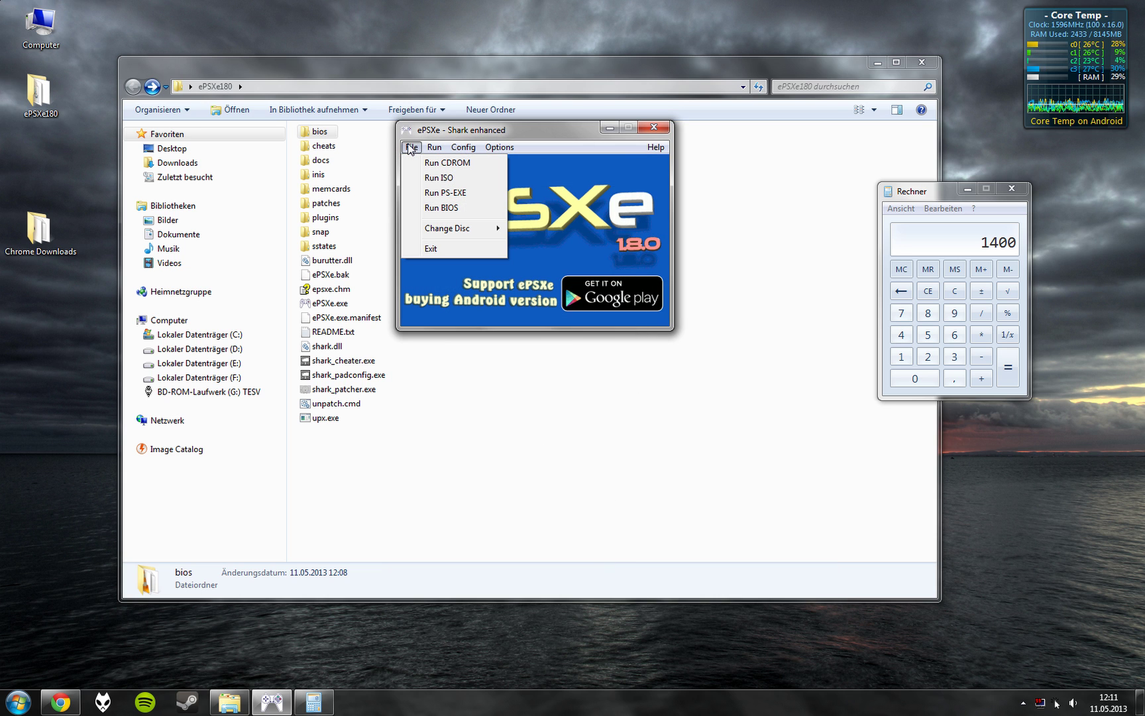